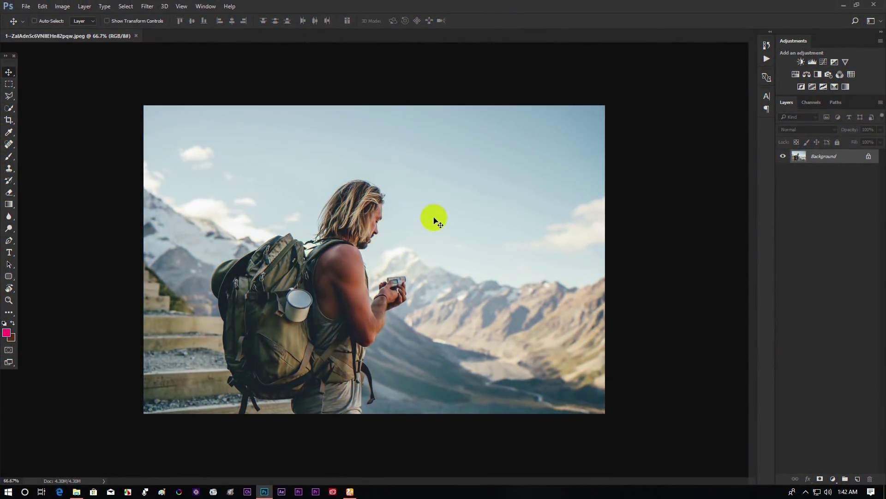
Switch to the Quick Selection Tool and paint a selection over the man from hair to shoulder.
scroll(382, 256, "up", 2)
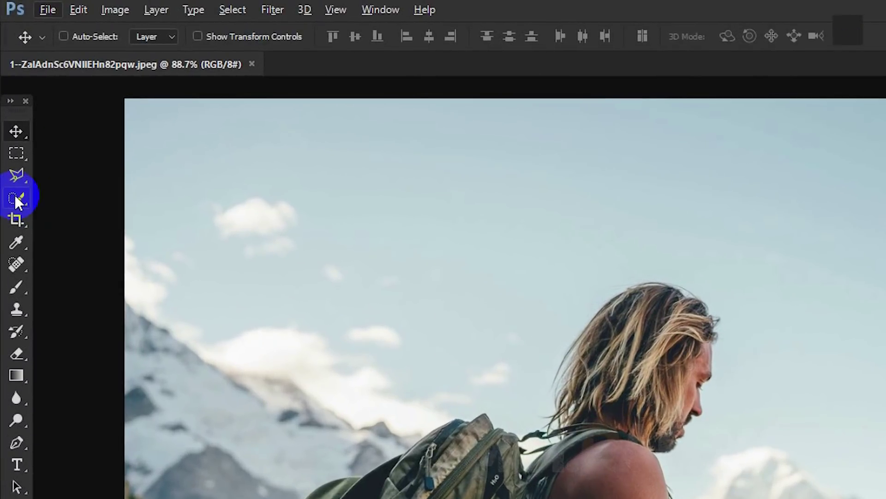
left_click(20, 194)
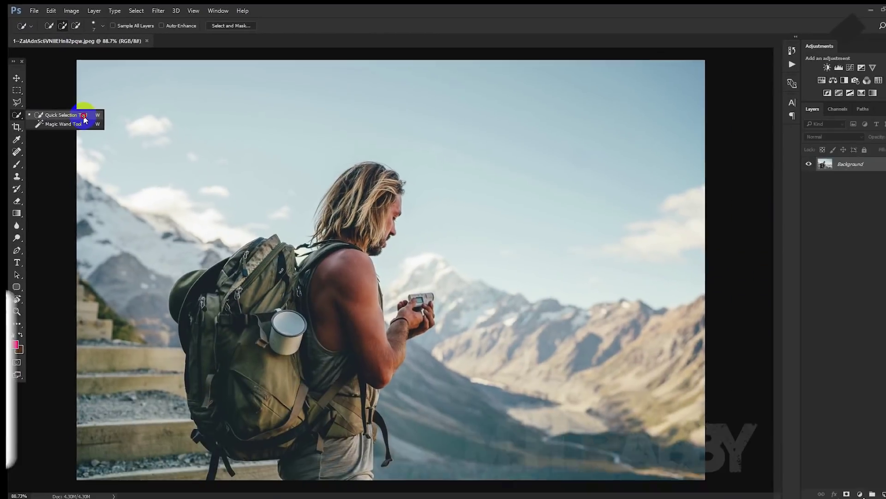
left_click(132, 199)
mouse_move(352, 174)
left_mouse_down()
mouse_move(334, 211)
mouse_move(310, 339)
mouse_move(337, 454)
mouse_move(346, 437)
mouse_move(282, 369)
mouse_move(235, 290)
mouse_move(231, 248)
mouse_move(321, 200)
left_mouse_up()
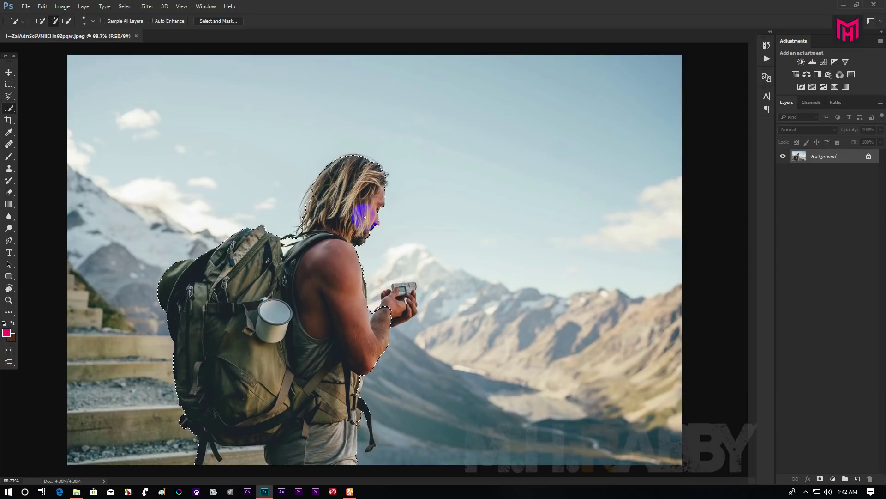
Zoom in along the man's side against the sky and switch to subtract mode to clean edges.
scroll(360, 352, "up", 5)
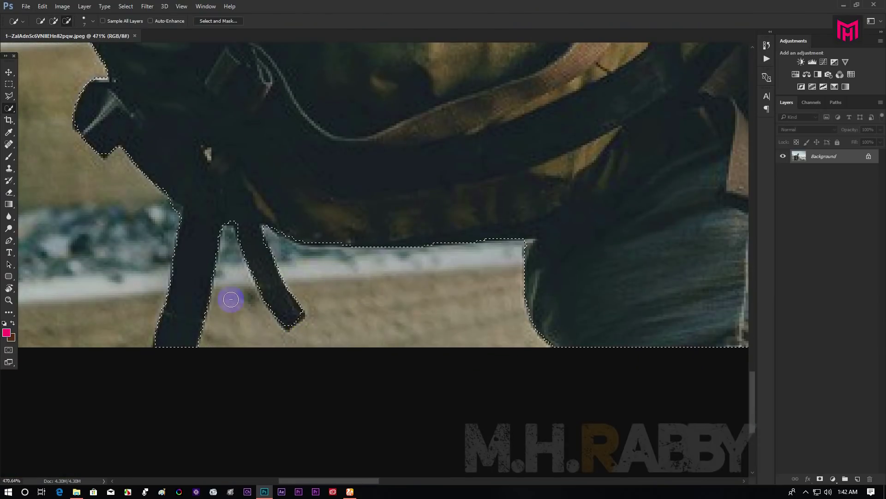
left_click_drag(214, 268, 368, 340)
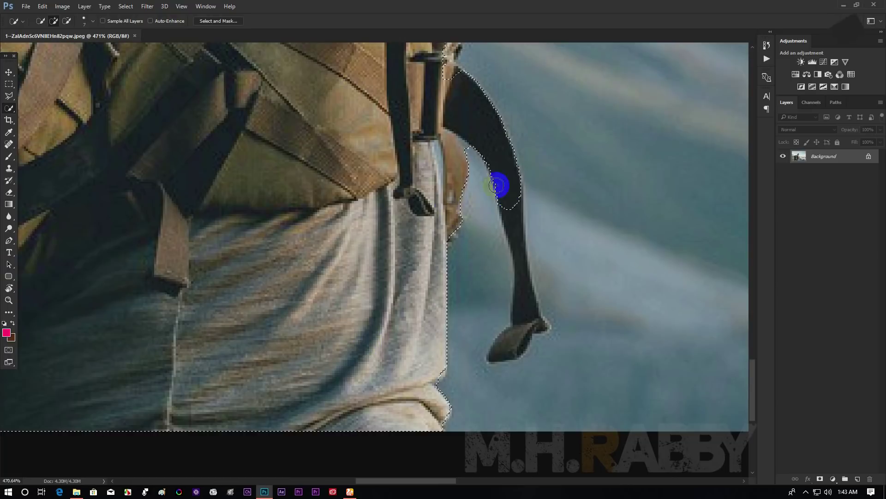
scroll(521, 326, "up", 15)
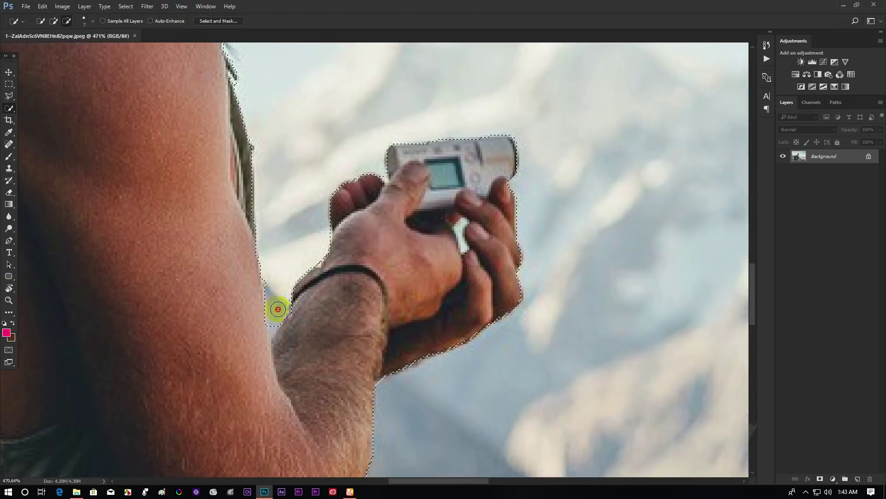
scroll(300, 319, "up", 2)
scroll(431, 279, "up", 15)
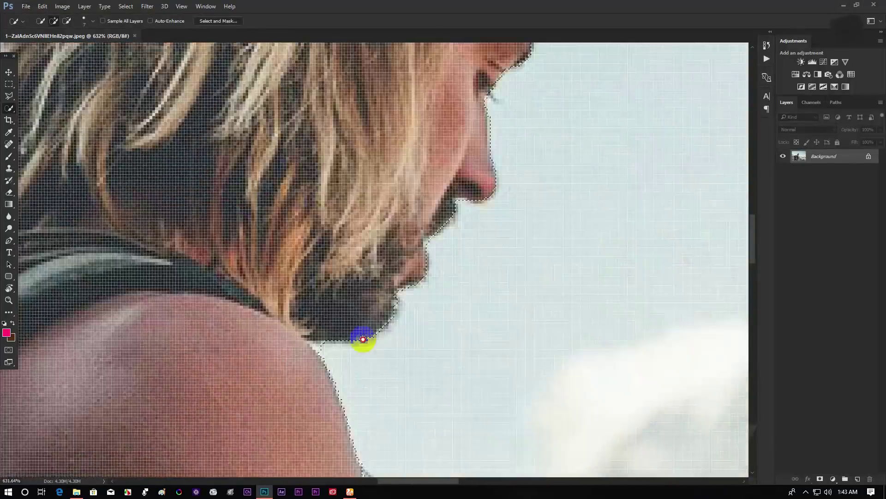
scroll(449, 126, "left", 10)
scroll(358, 190, "down", 10)
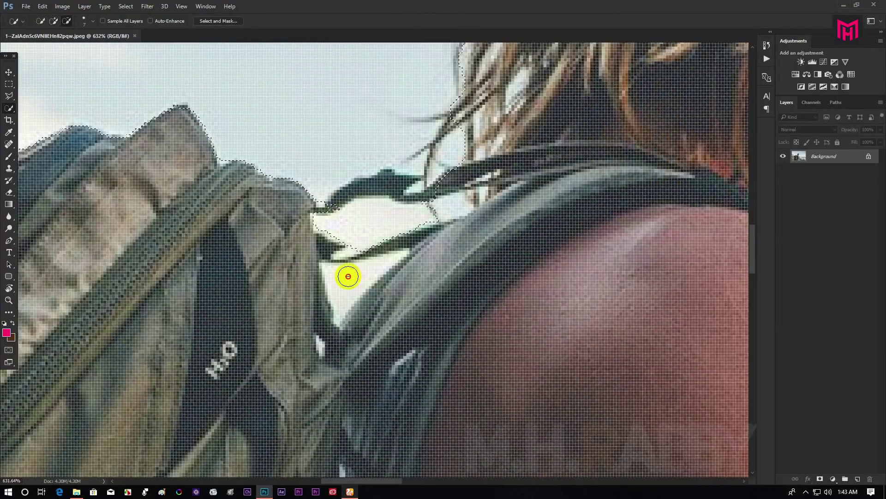
scroll(408, 222, "down", 8)
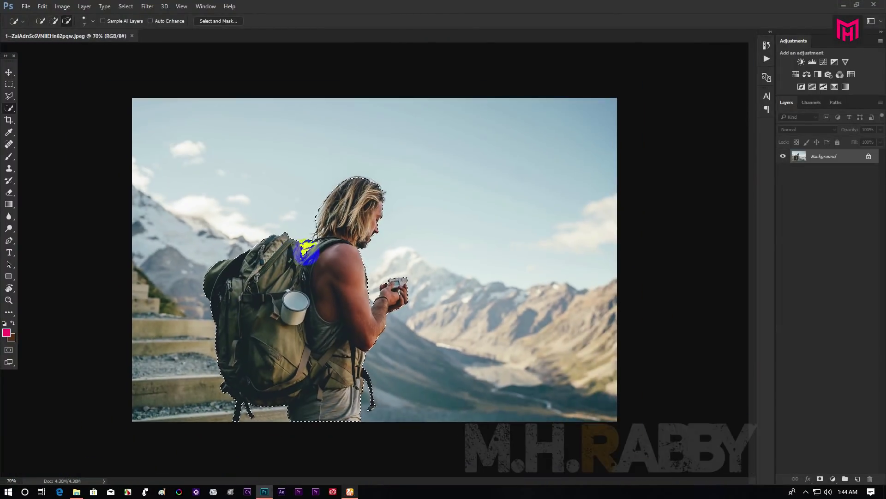
scroll(317, 257, "up", 1)
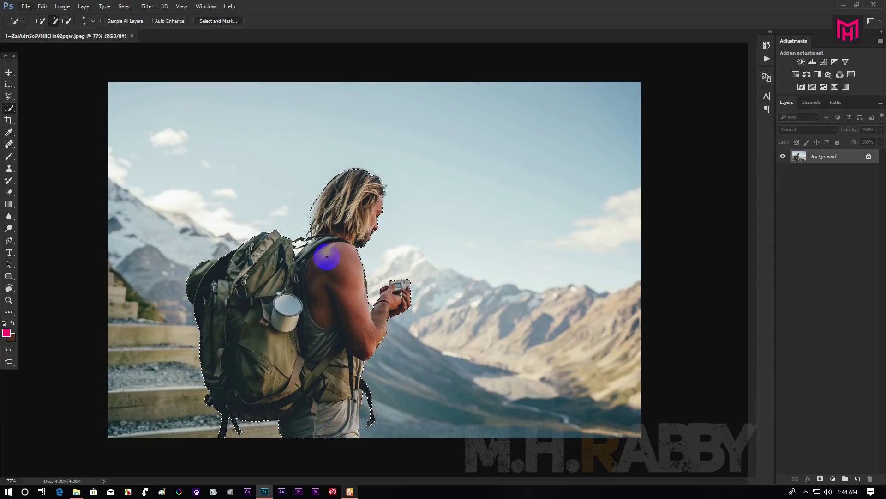
left_click(223, 20)
In Refine Edge, brush the edges of the hair, shoulder strap, face and arm.
left_click(129, 6)
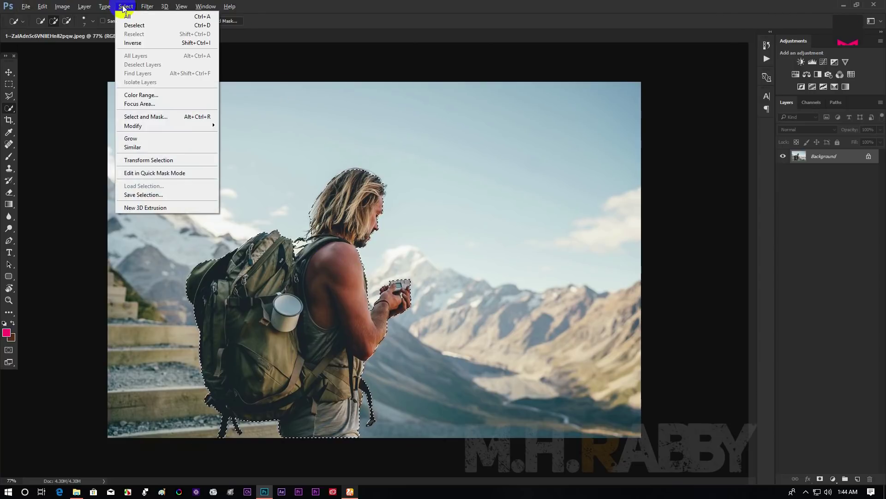
left_click(172, 121, "shift")
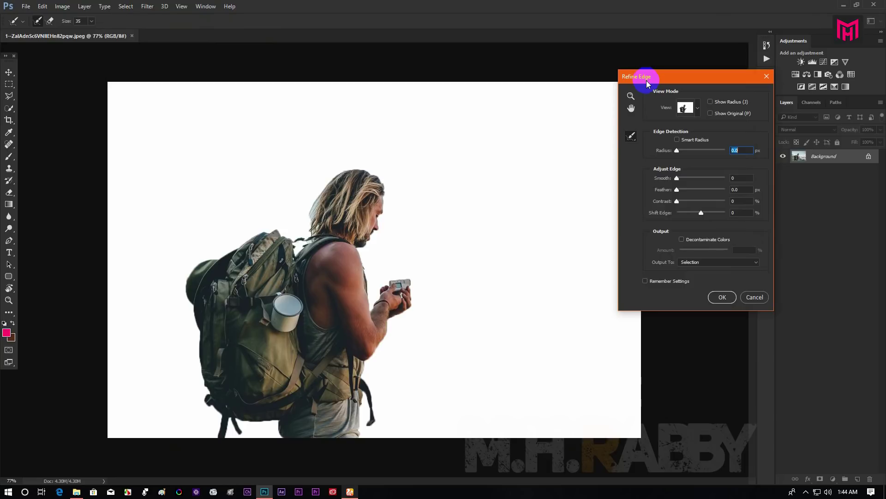
left_click_drag(372, 183, 365, 193)
left_click_drag(290, 240, 299, 244)
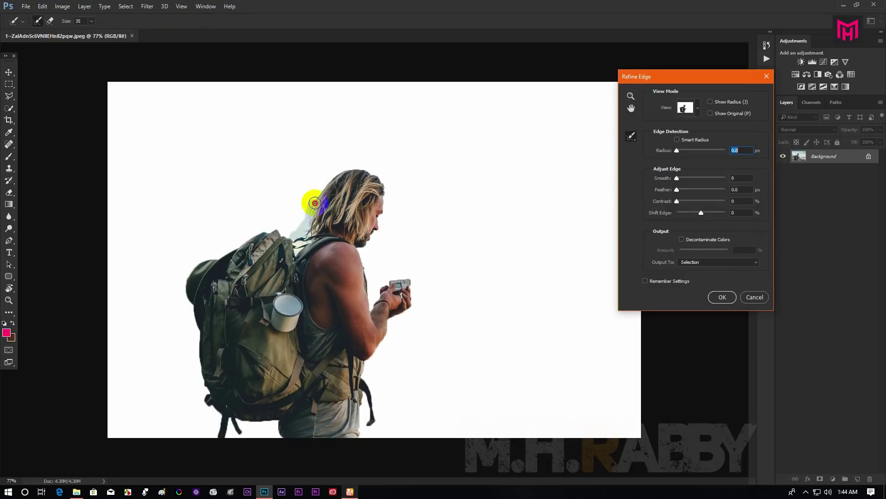
mouse_move(315, 203)
left_mouse_down()
mouse_move(368, 169)
mouse_move(350, 169)
mouse_move(384, 184)
mouse_move(389, 202)
mouse_move(361, 248)
mouse_move(372, 290)
left_mouse_up()
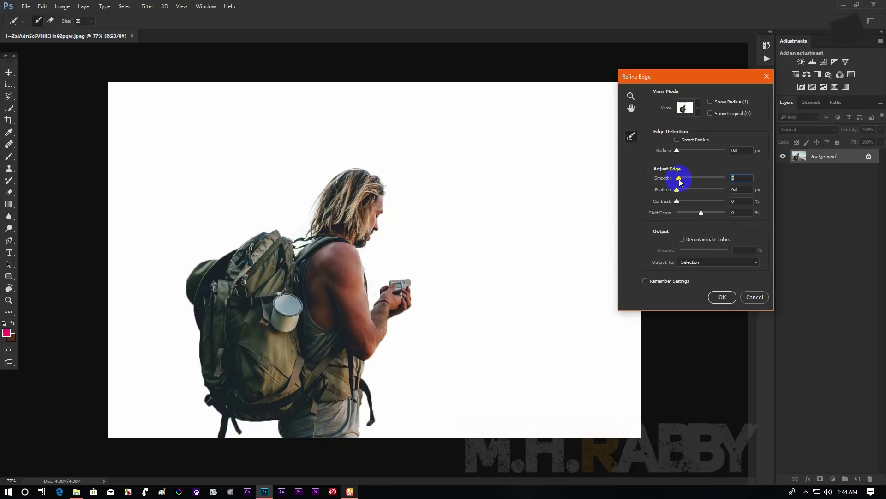
Set Smooth to 5 and output to a New Layer with Layer Mask.
left_click_drag(354, 198, 625, 201)
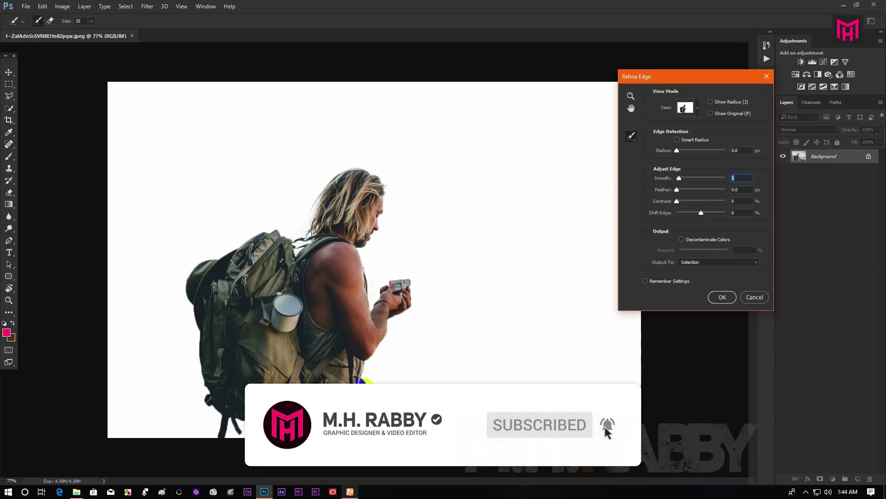
left_click(714, 262)
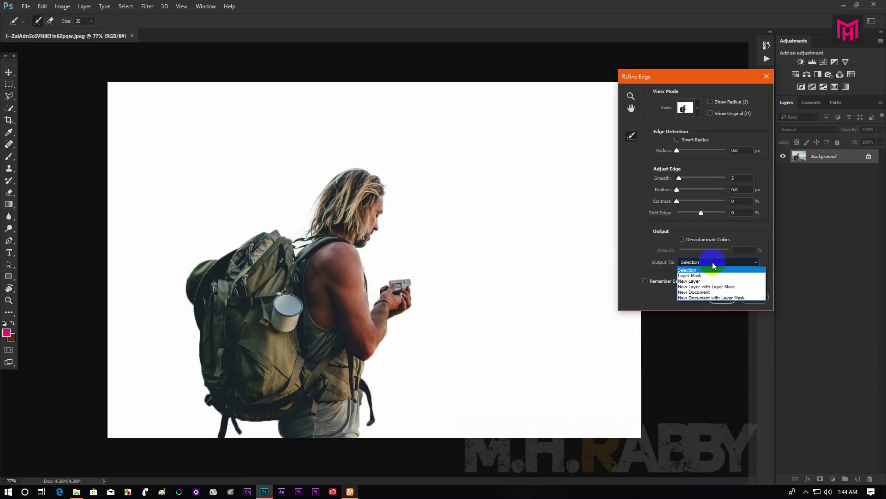
left_click(735, 286)
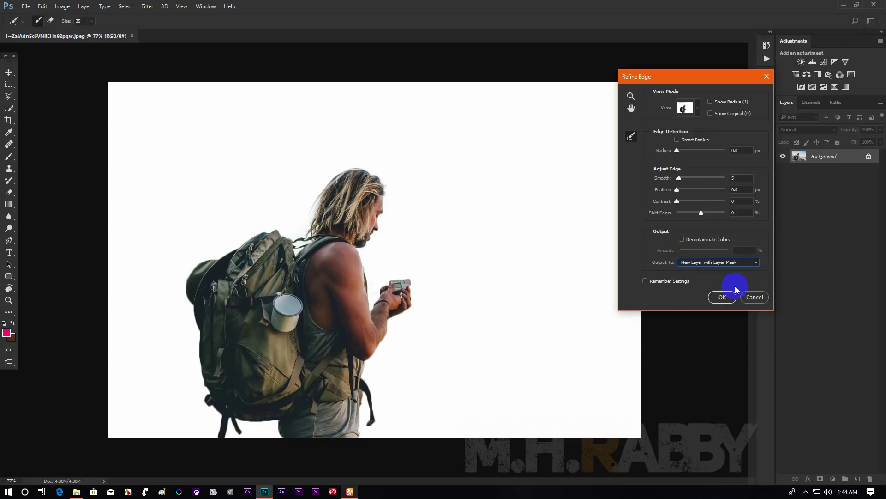
left_click(721, 298)
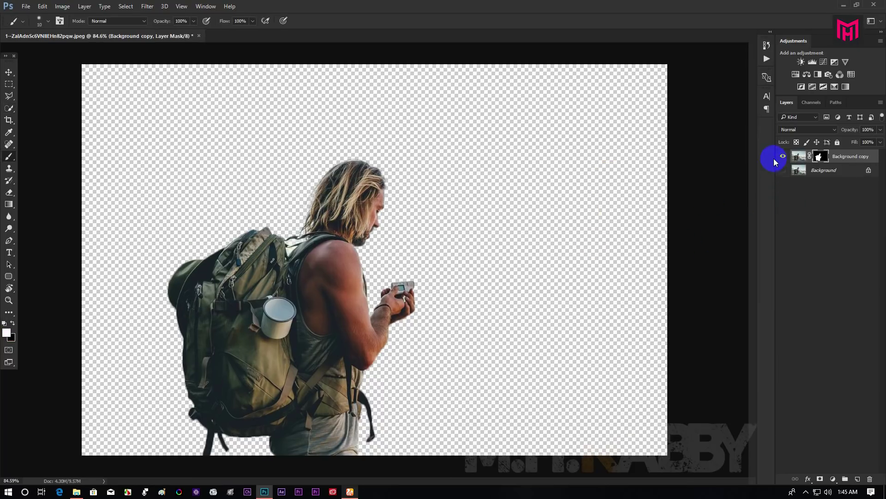
Apply the Background copy's layer mask, hide that layer and select the Background layer.
left_click(783, 171)
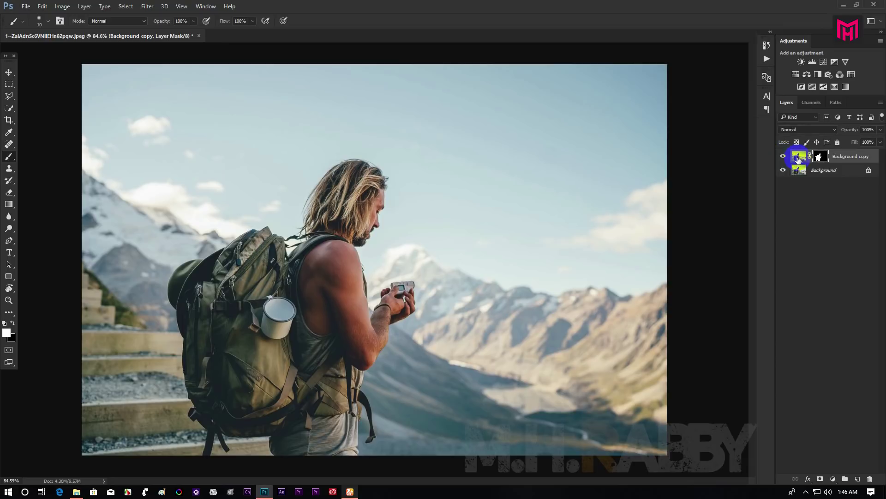
right_click(819, 157)
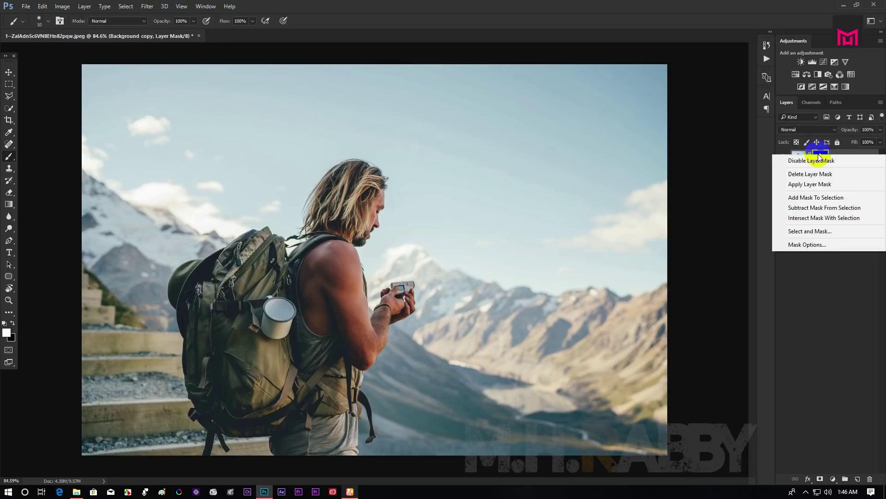
left_click(817, 185)
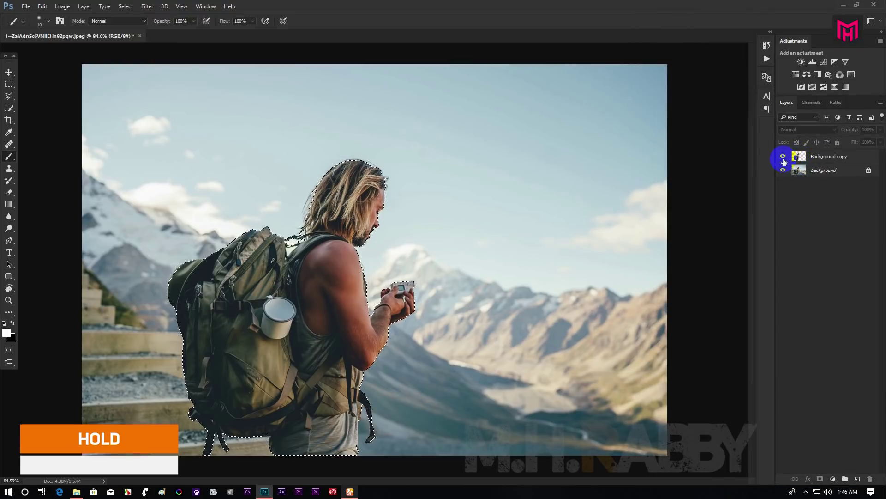
left_click(784, 156)
left_click(799, 170)
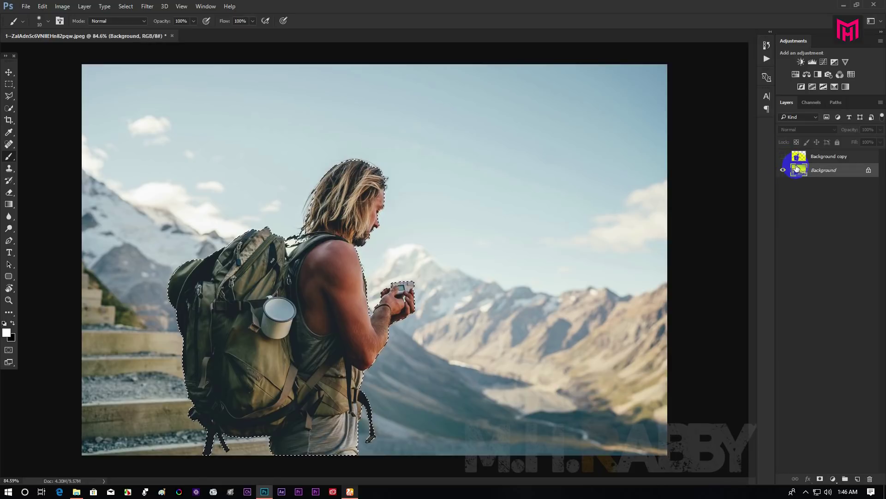
Expand the selection by 15 pixels and unlock the Background into Layer 0.
left_click(126, 6)
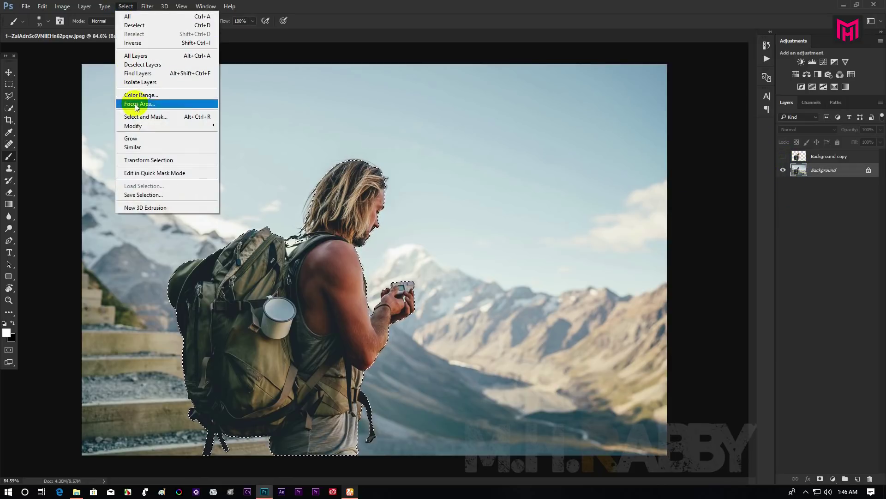
mouse_move(137, 126)
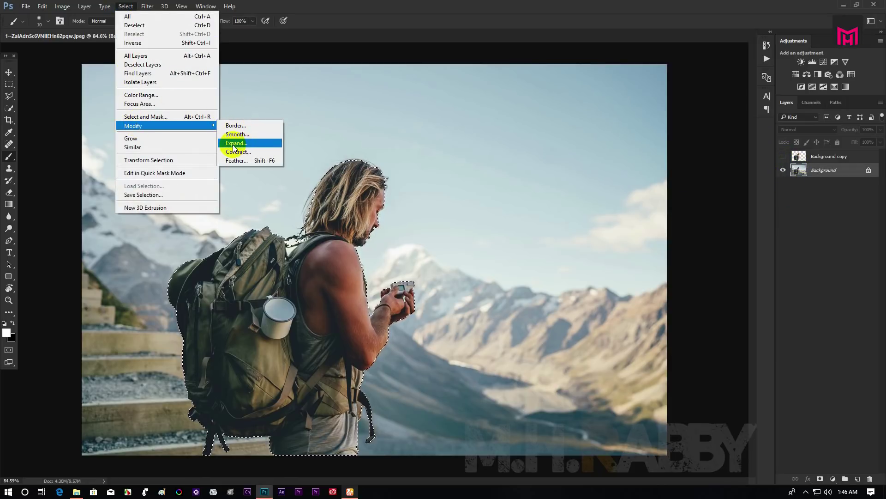
left_click(249, 143)
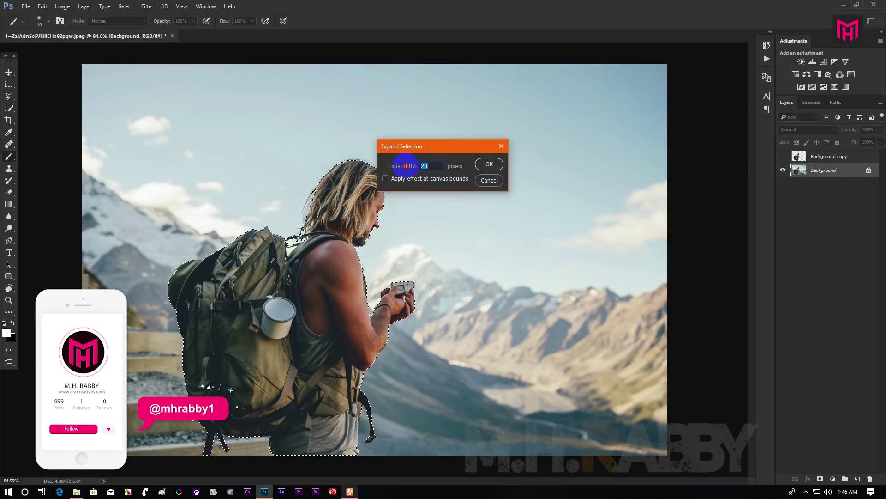
type("15")
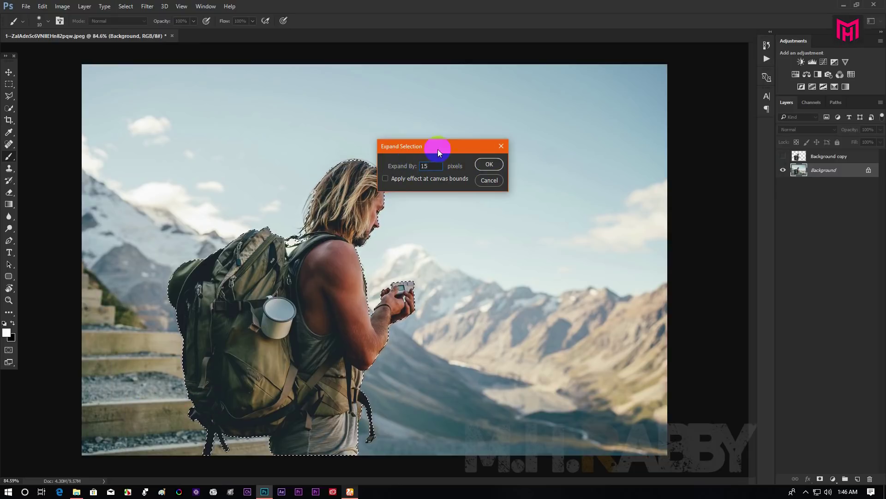
left_click(484, 165)
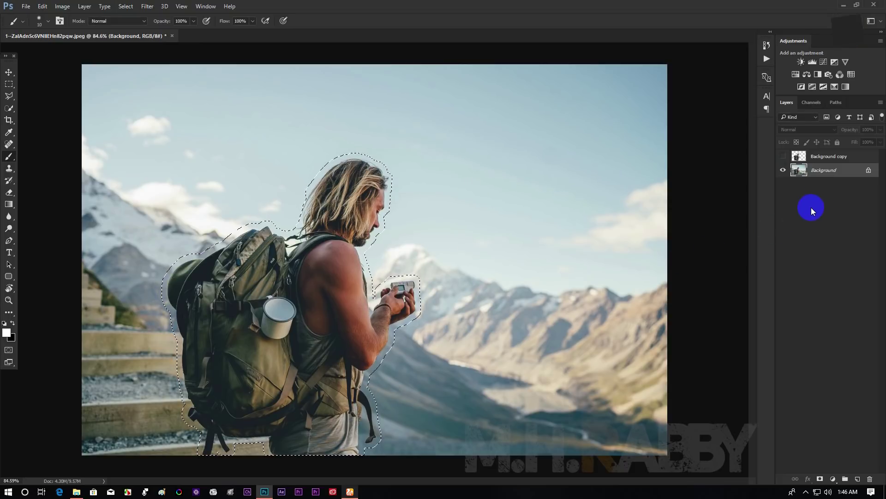
left_click(868, 171)
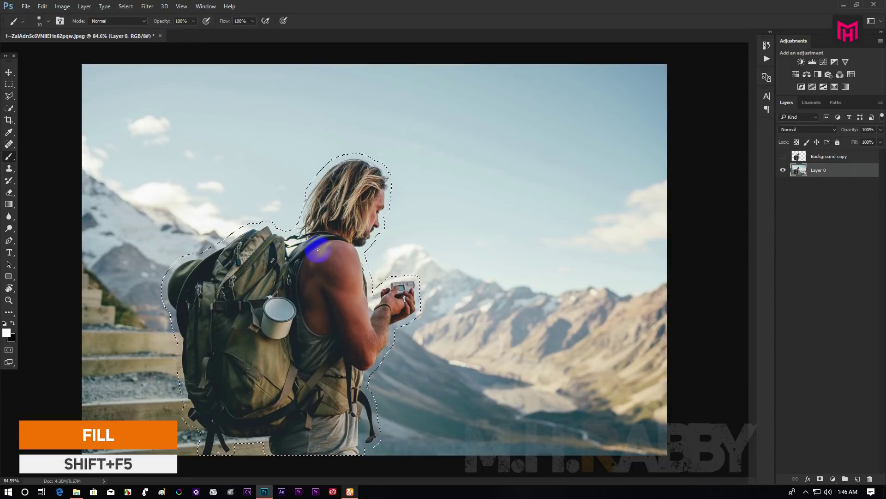
Fill the selected hiker area with Content-Aware contents.
key("shift+F5")
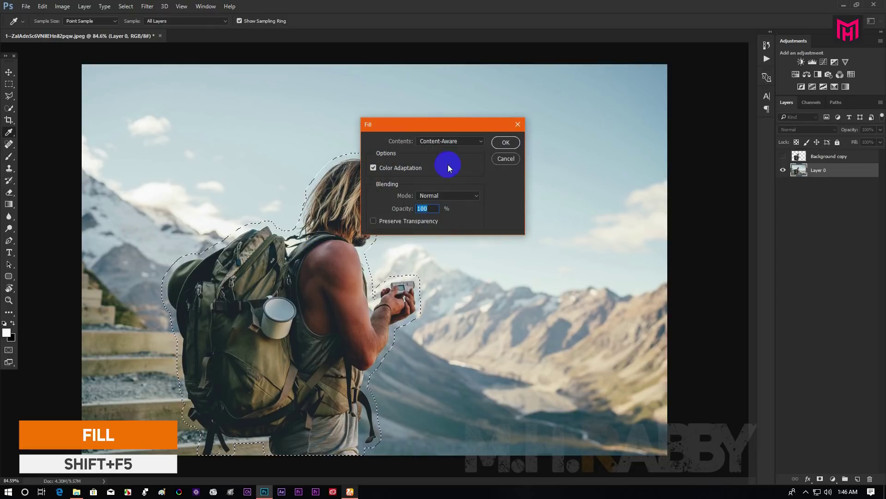
left_click_drag(364, 124, 385, 130)
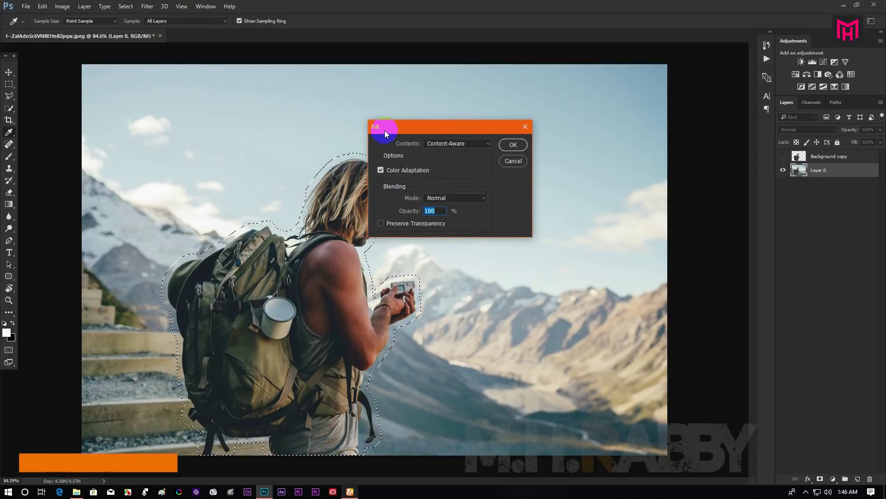
left_click(472, 144)
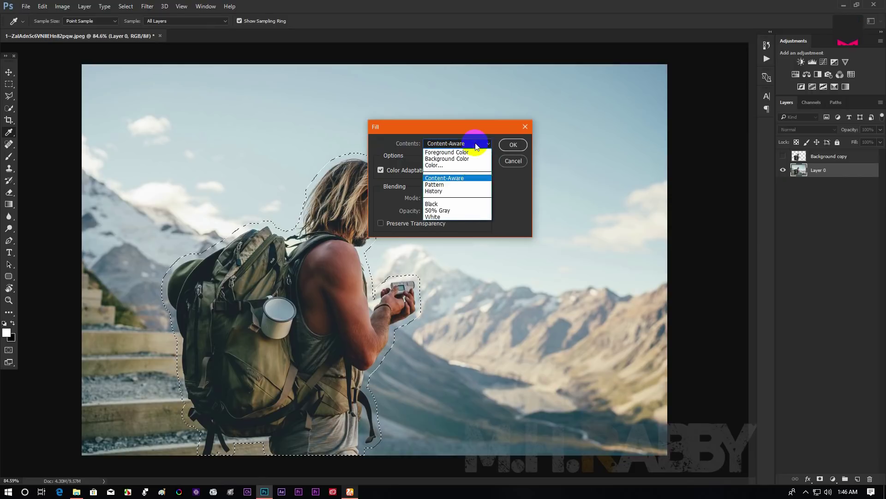
left_click(476, 179)
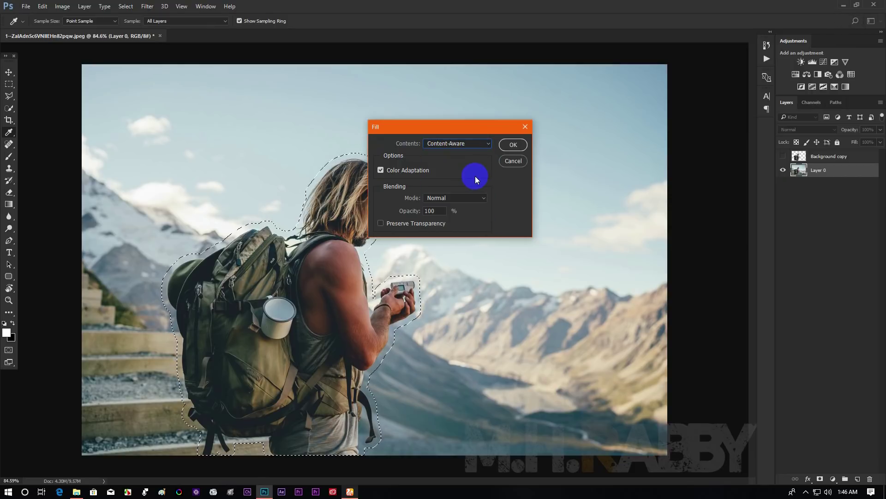
left_click(516, 145)
Deselect and remove the leftover sky spot with the Spot Healing Brush.
key("b")
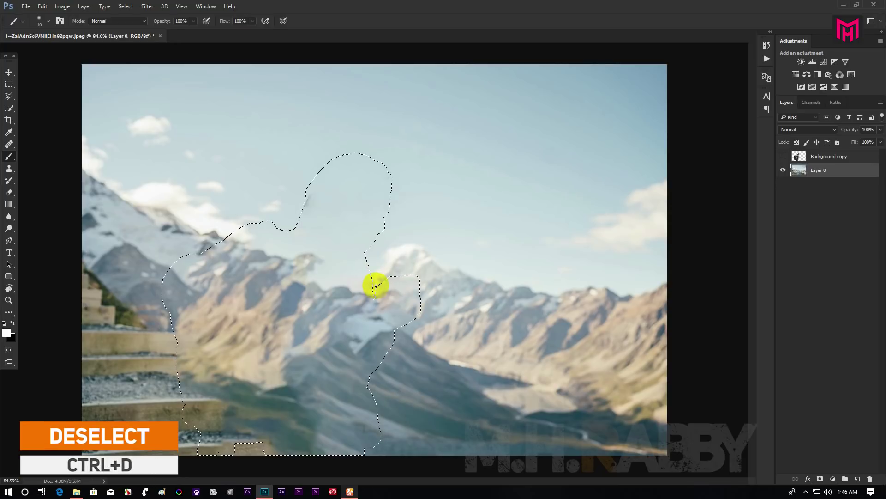
key("ctrl+d")
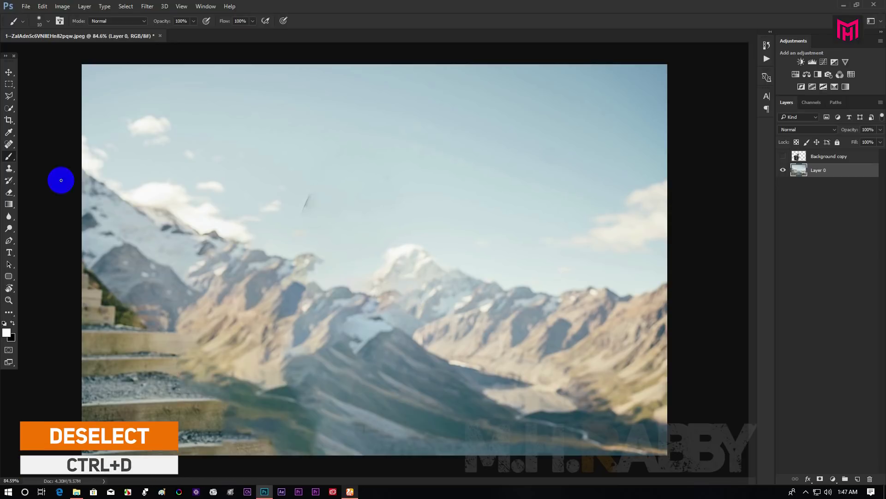
left_click(8, 144)
left_click_drag(311, 198, 299, 209)
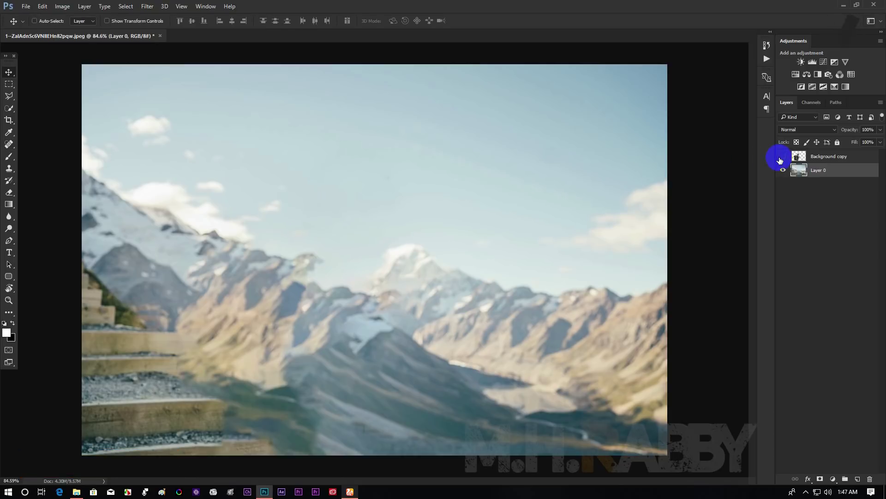
Make the Background copy hiker layer visible over the mountains again.
key("v")
left_click(782, 156)
left_click(783, 157)
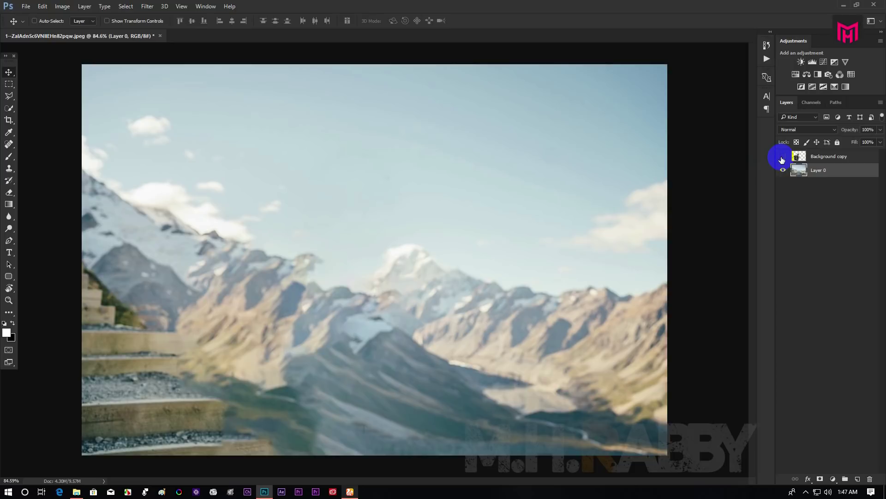
left_click(783, 156)
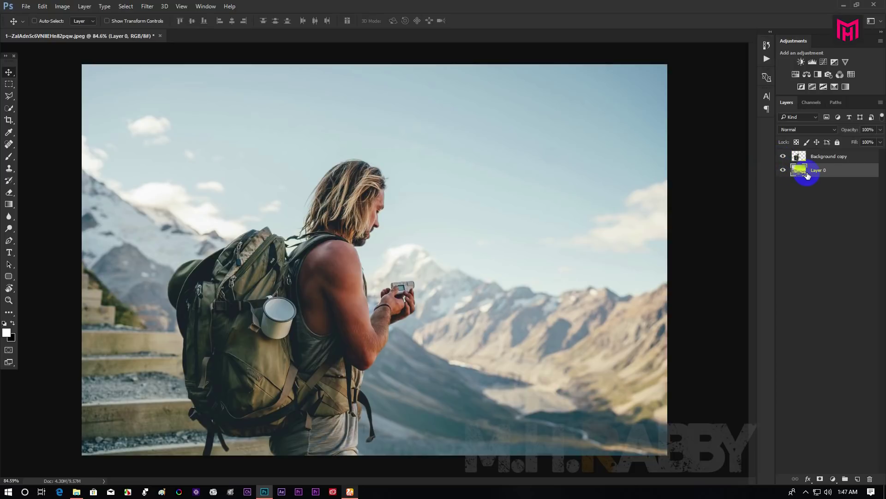
Convert Layer 0 and Background copy into smart objects.
right_click(824, 173)
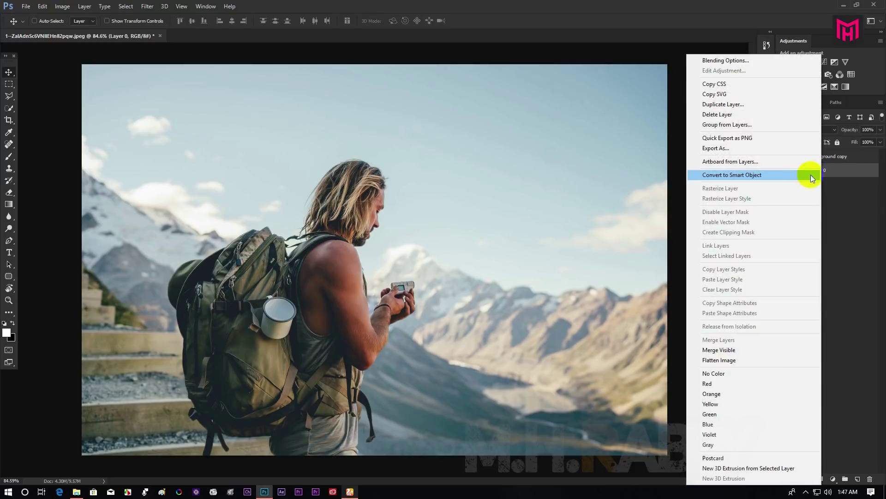
left_click(772, 174)
right_click(843, 158)
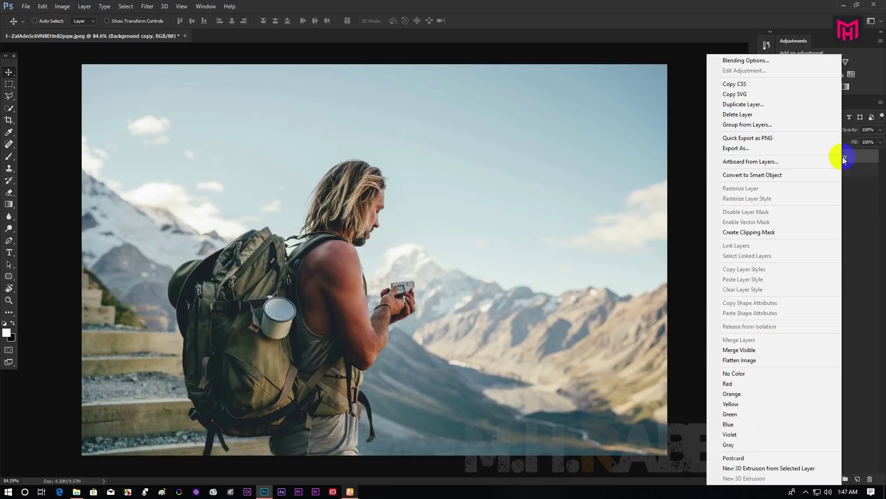
left_click(763, 174)
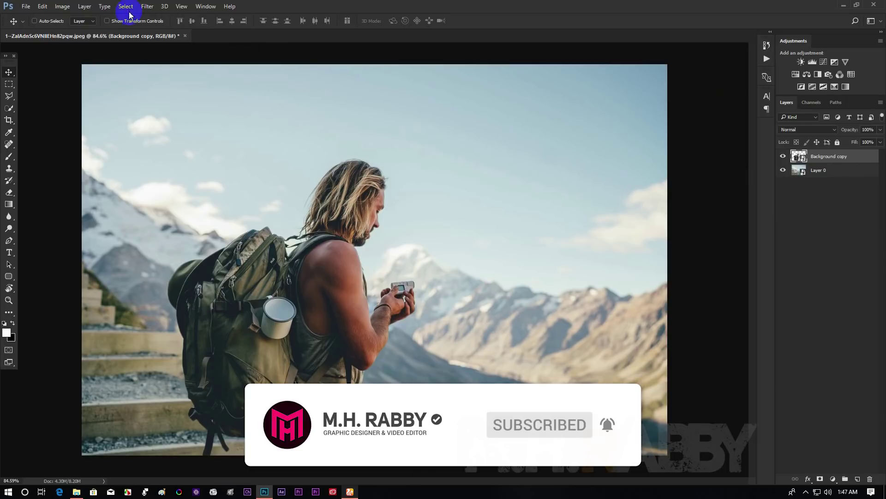
Create a video timeline from Window > Timeline and zoom out to fit the 5-second clips.
left_click(199, 5)
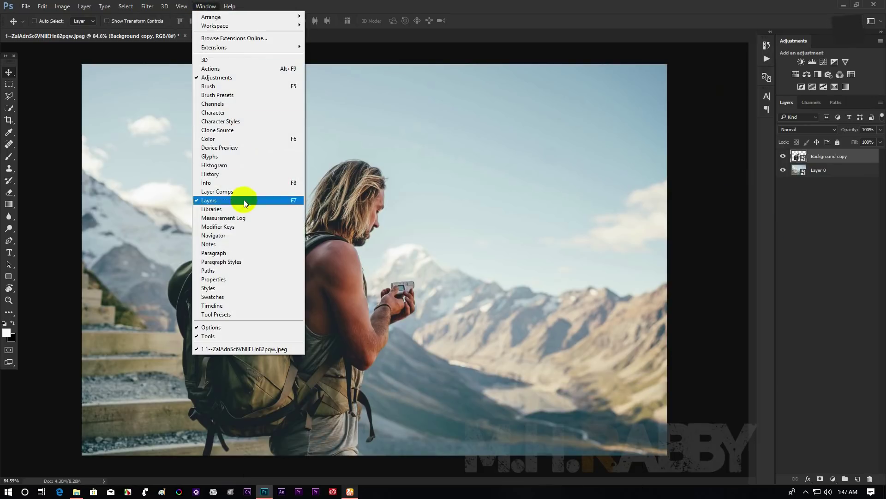
left_click(237, 305)
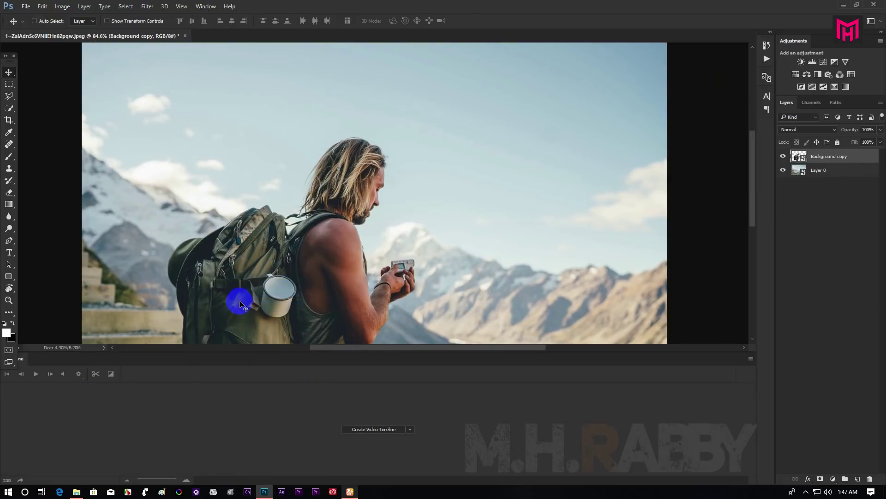
left_click(371, 433)
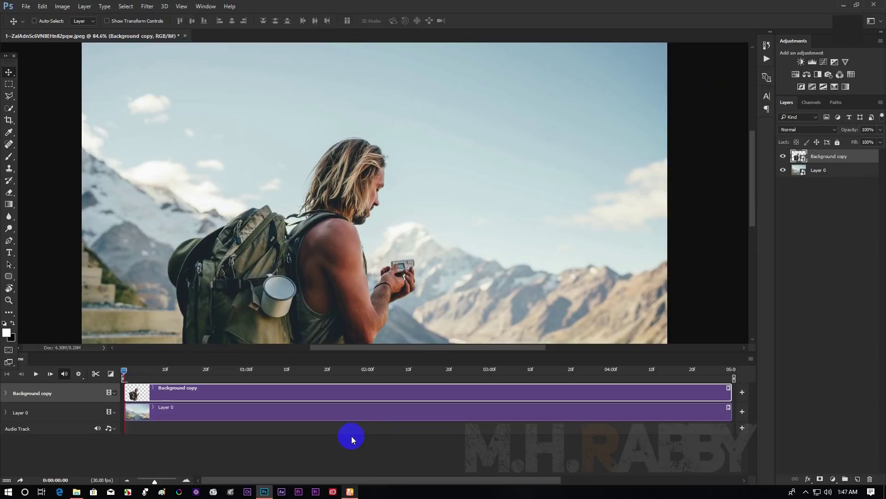
scroll(357, 435, "right", 2)
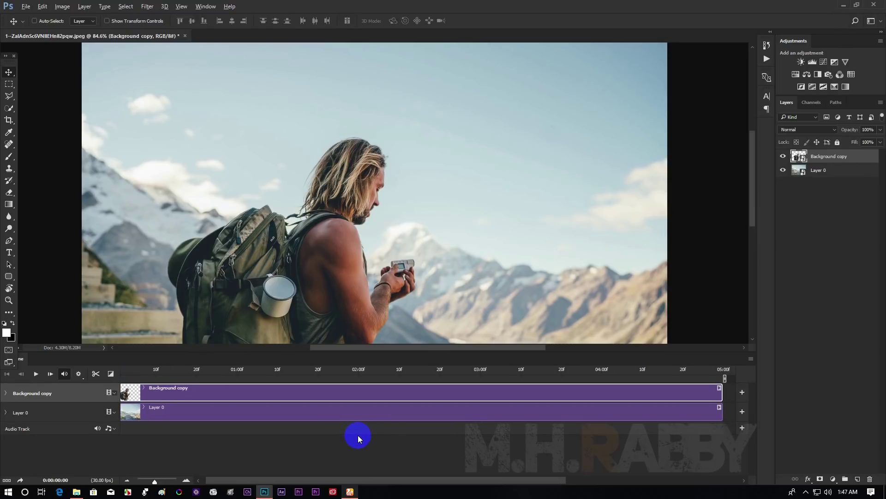
left_click_drag(155, 483, 153, 482)
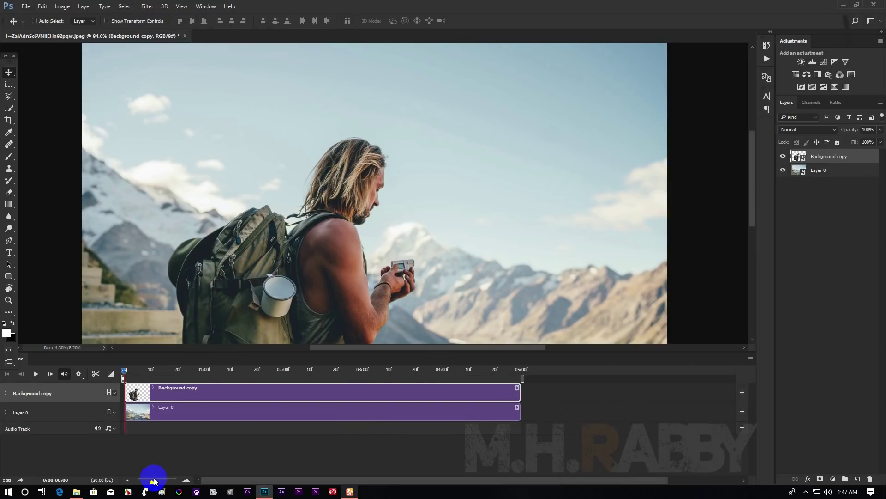
Select Layer 0, expand its timeline track properties and move the playhead to the clip's end.
left_click(208, 415)
left_click(6, 412)
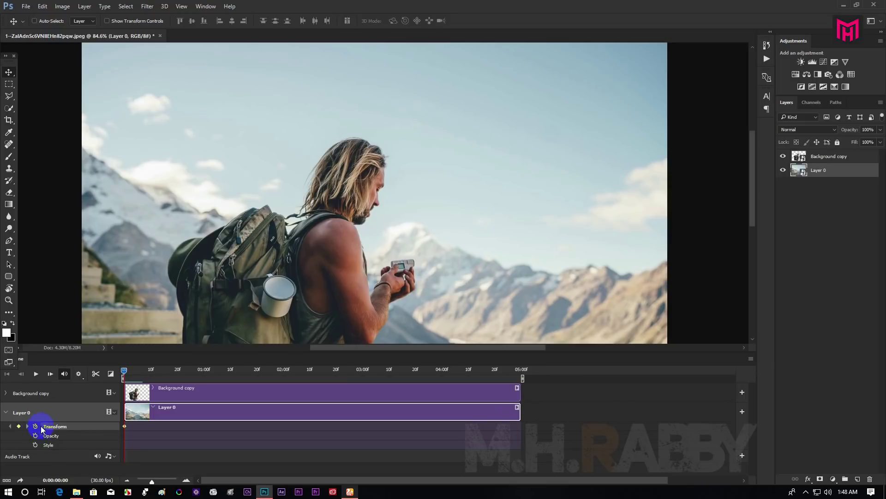
left_click_drag(447, 373, 523, 375)
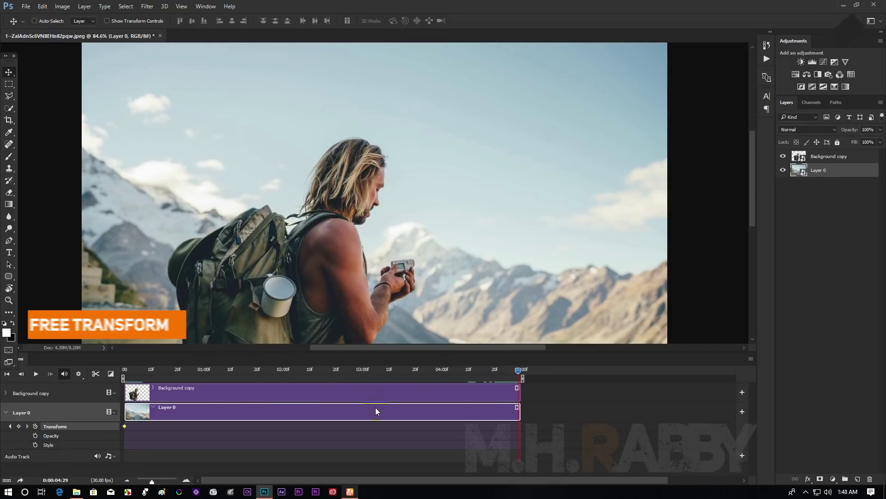
Scale Layer 0 to 120.67% at the clip end, committing it as the end Transform keyframe.
left_click(410, 264)
key("ctrl")
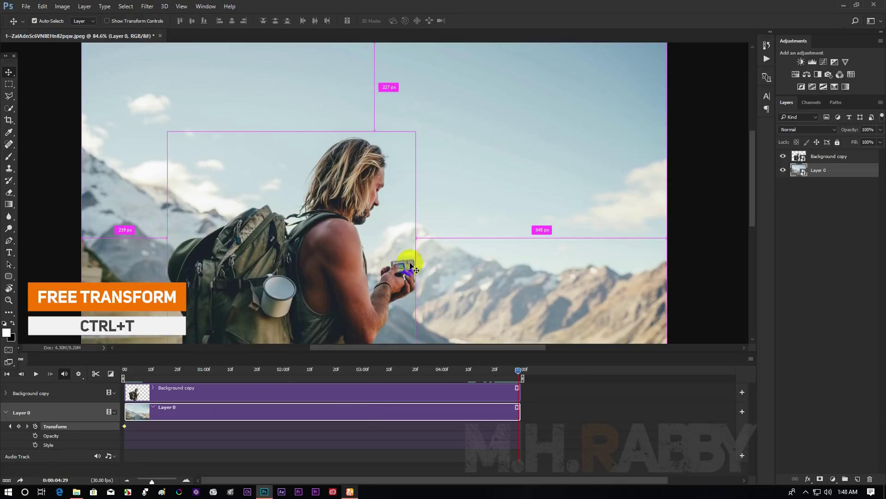
key("ctrl+t")
scroll(412, 266, "down", 5)
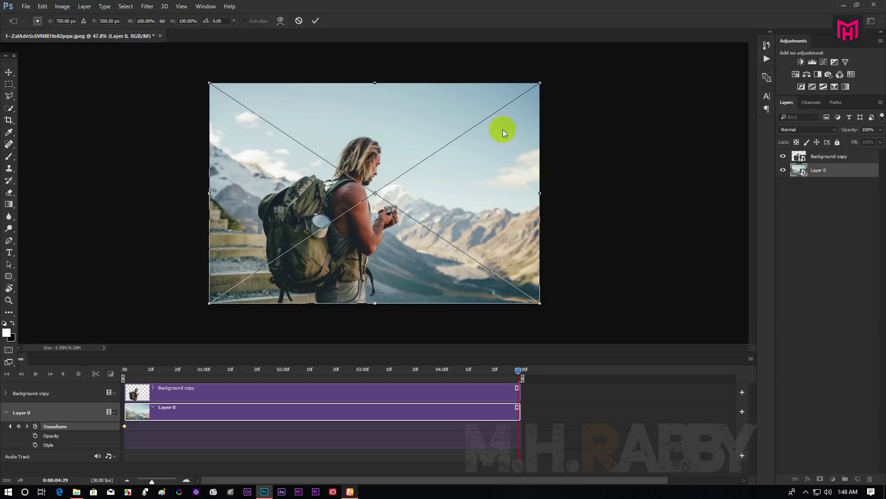
left_click(545, 90)
left_click_drag(542, 82, 586, 42)
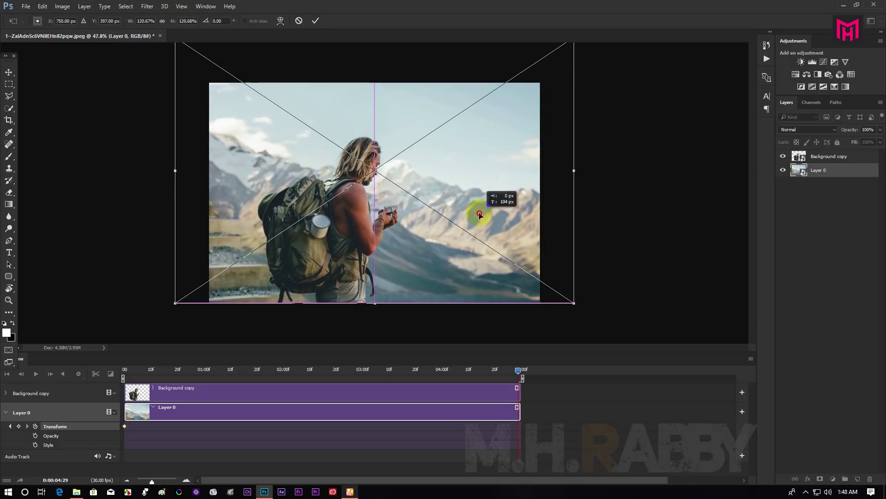
left_click(517, 371)
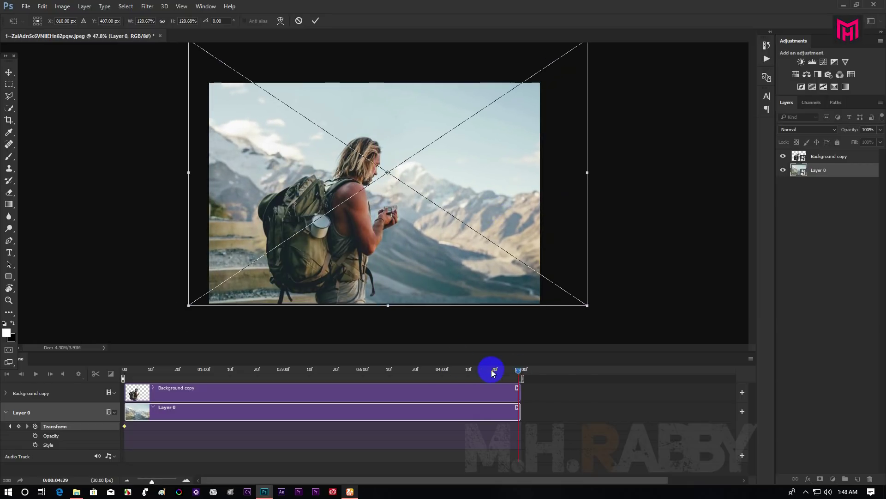
left_click(323, 20)
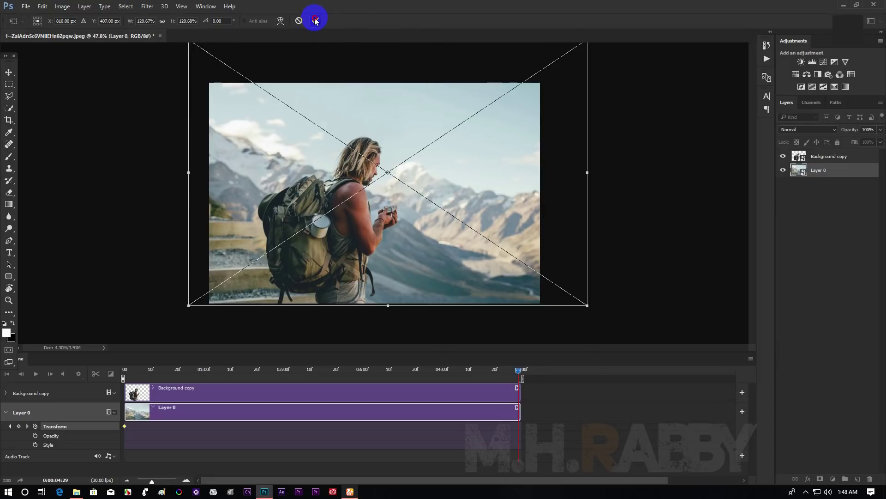
left_click(315, 21)
left_click_drag(526, 364, 264, 372)
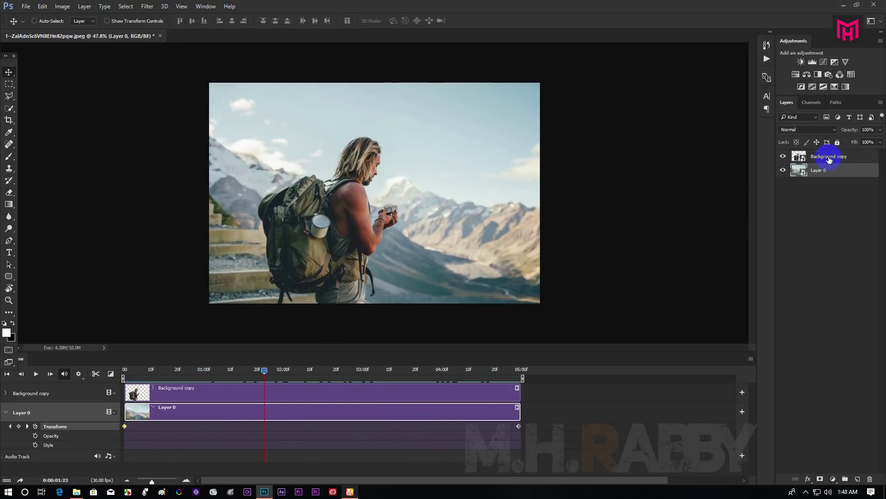
Select Background copy, expand its timeline track and return the playhead to the clip start.
left_click(829, 159)
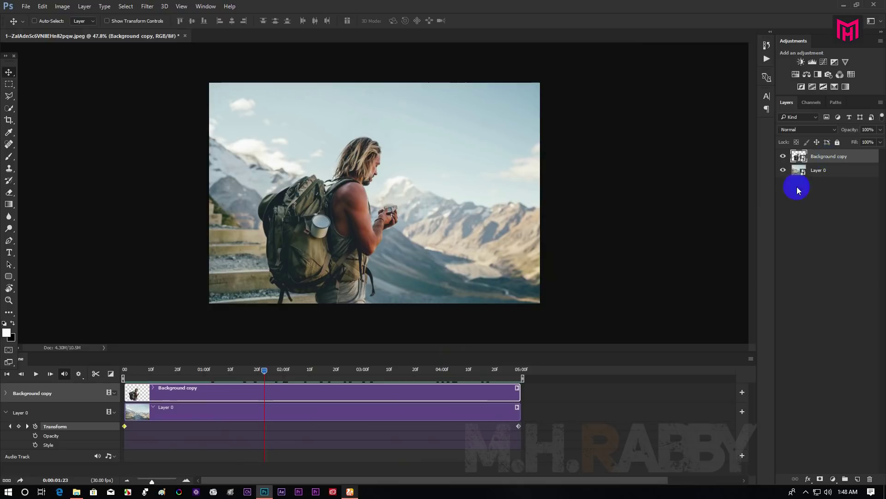
left_click(6, 393)
left_click_drag(178, 372, 103, 372)
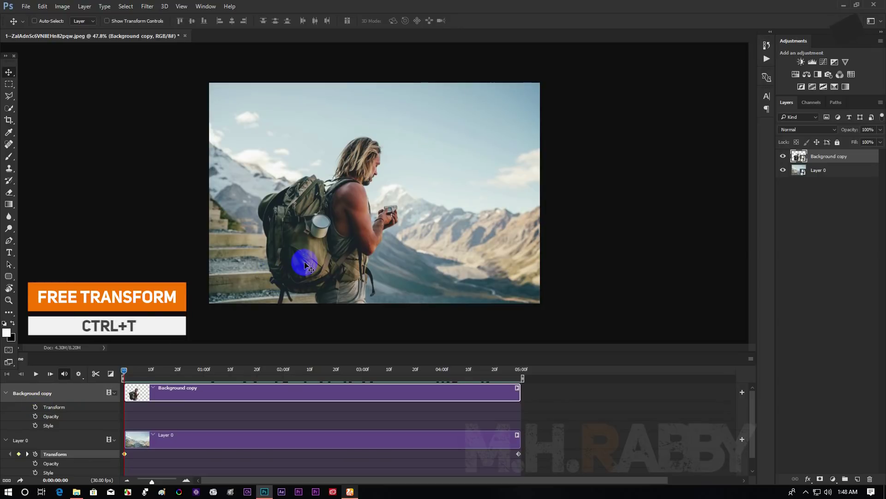
Scale the hiker layer to about 110%, nudge it up 25 px, and set its starting Transform keyframe.
key("ctrl")
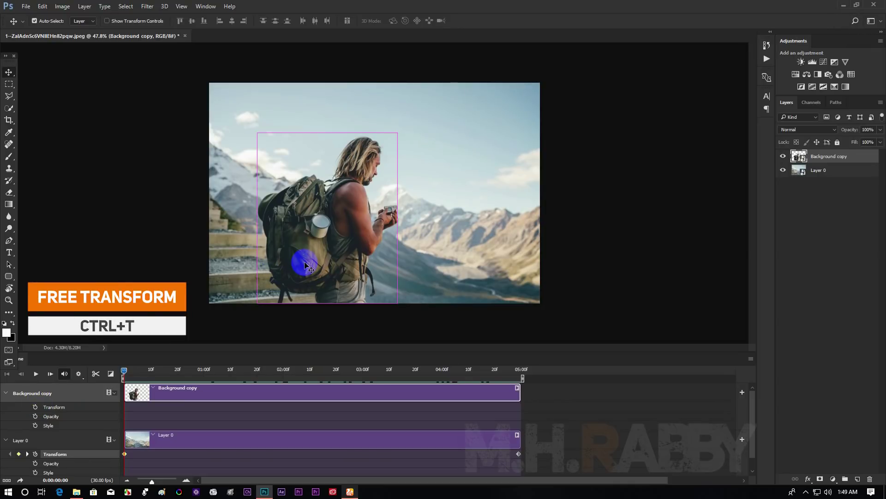
key("ctrl+t")
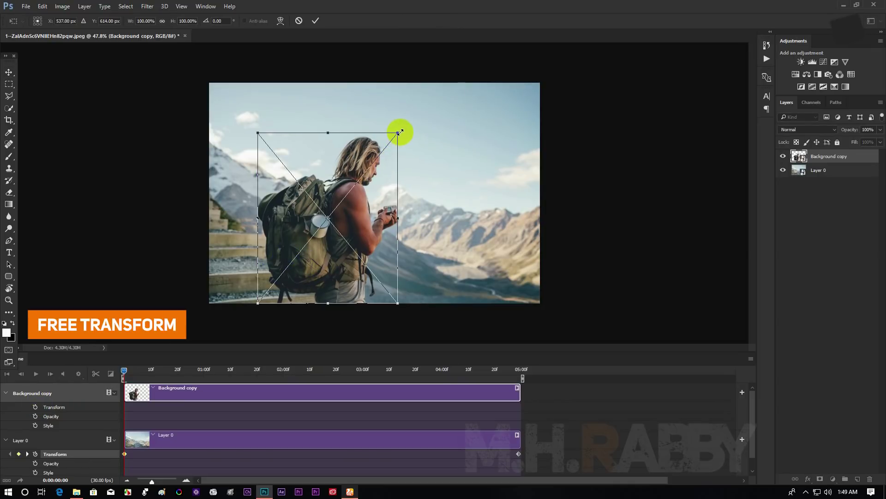
left_click_drag(401, 133, 407, 123)
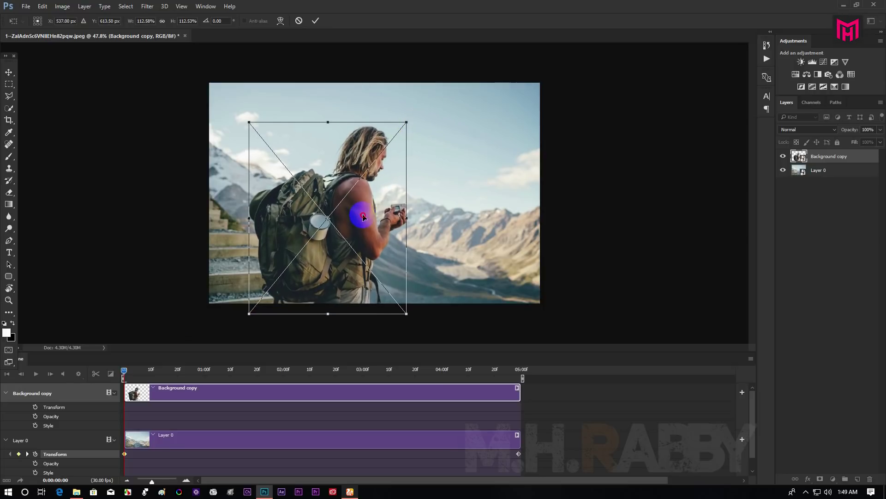
mouse_move(363, 216)
left_mouse_down()
mouse_move(354, 200)
mouse_move(363, 211)
left_mouse_up()
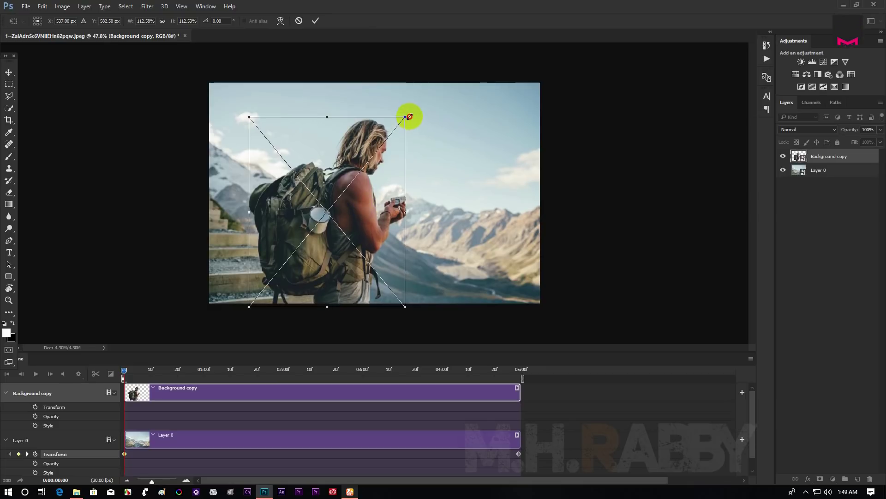
left_click_drag(409, 116, 401, 124)
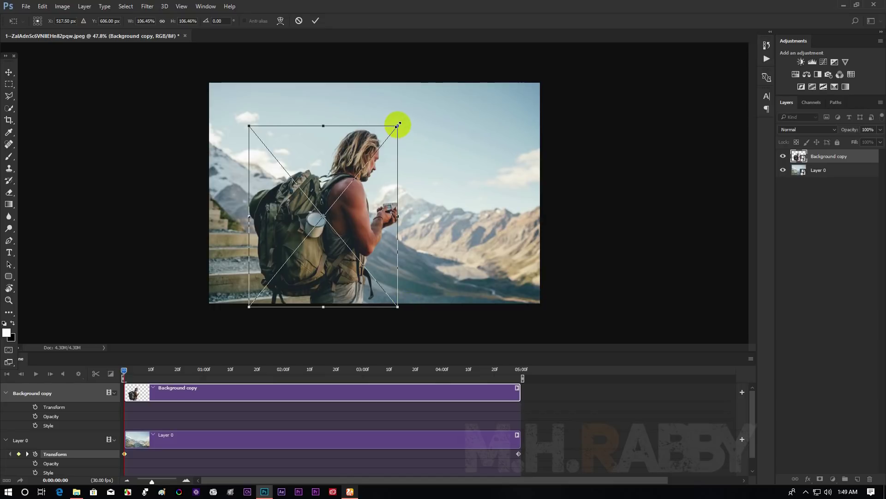
left_click_drag(399, 124, 403, 121)
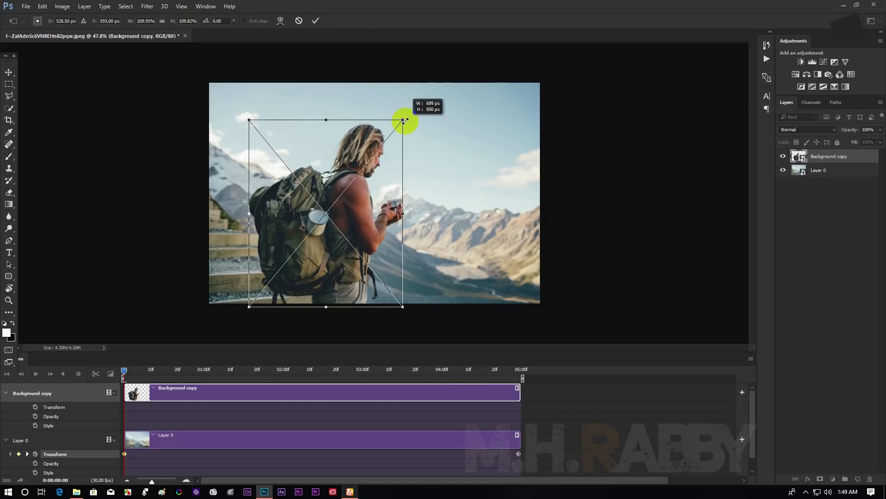
left_click(316, 22)
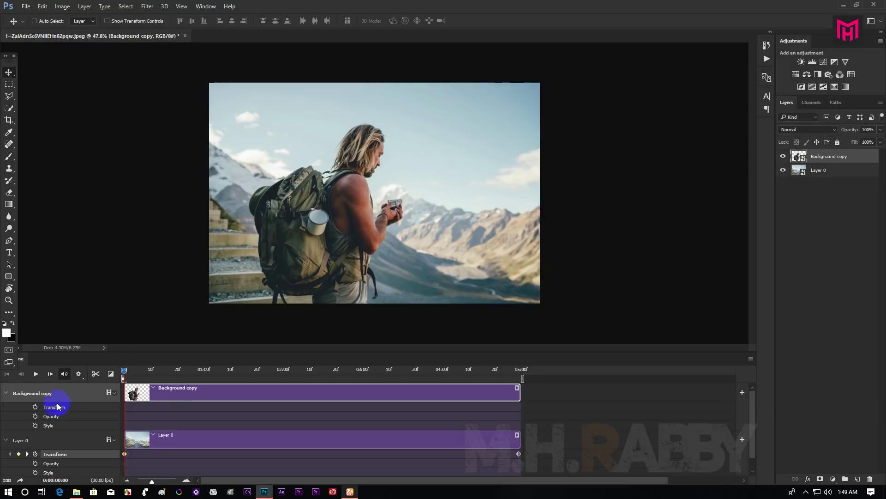
left_click(35, 407)
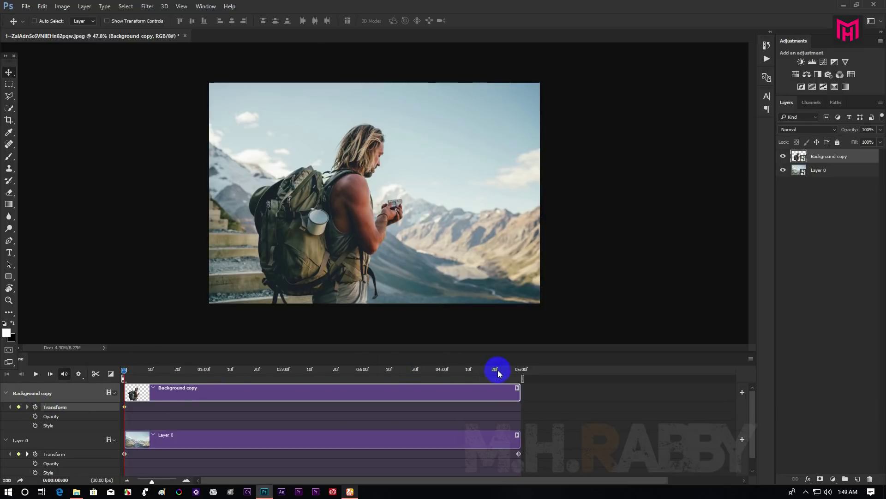
left_click_drag(498, 372, 511, 372)
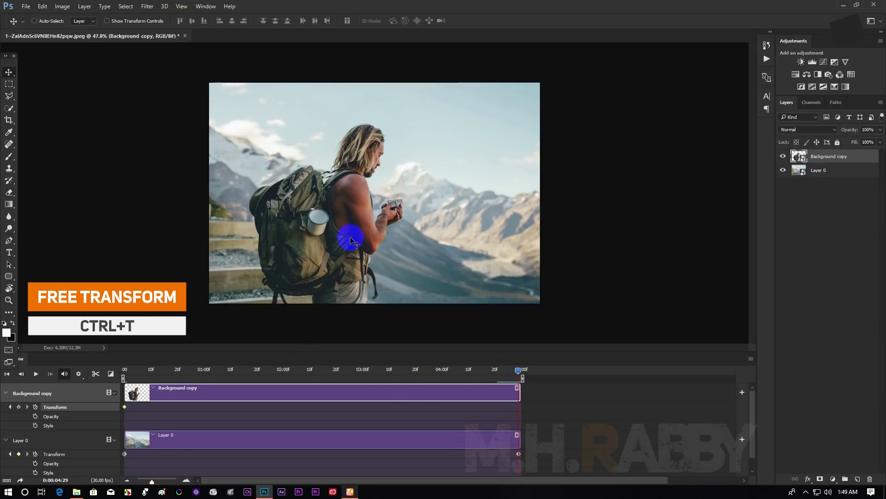
Shrink the backpacker layer to about 93.55%, shift it 28 px right, and commit the end keyframe.
key("ctrl+t")
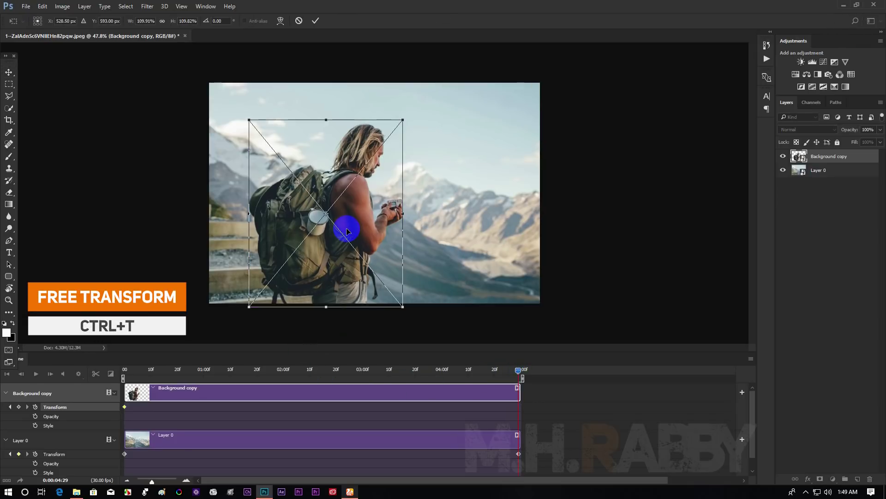
left_click_drag(349, 231, 352, 229)
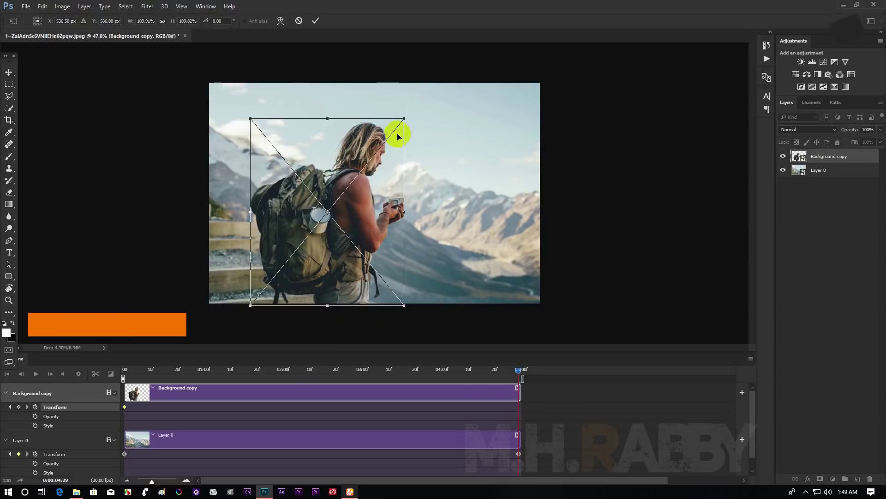
left_click_drag(404, 117, 379, 143)
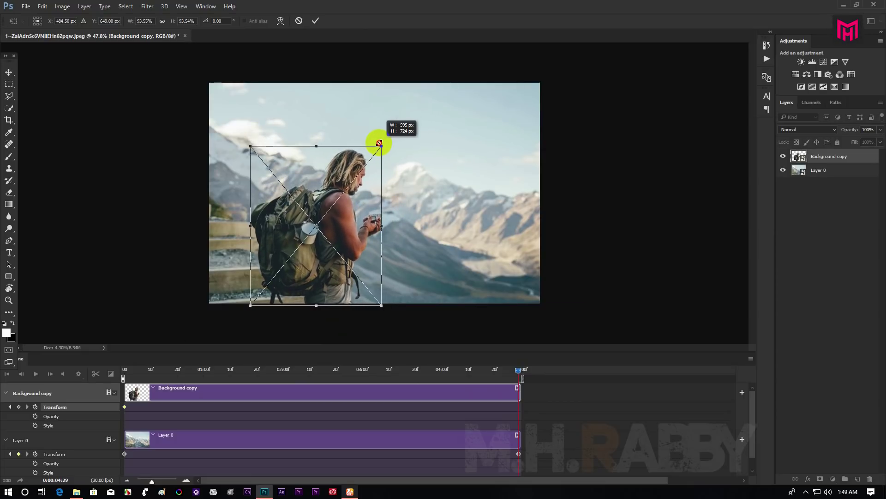
left_click_drag(348, 229, 356, 227)
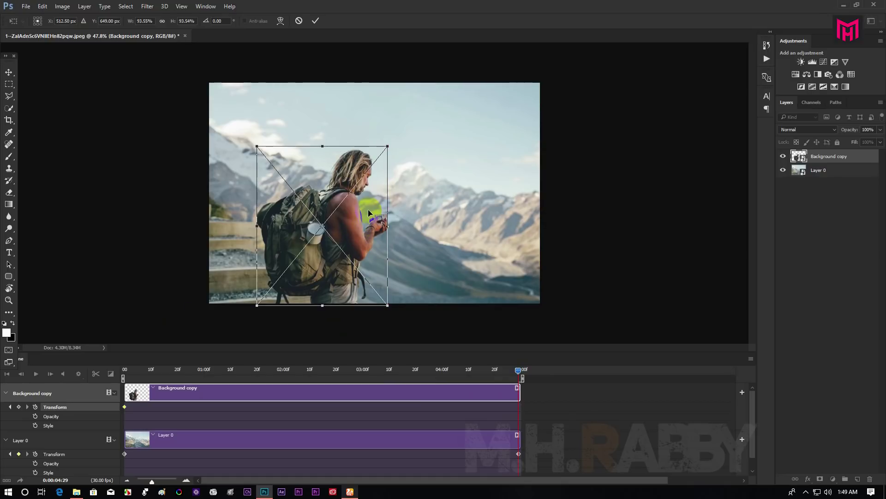
left_click(316, 21)
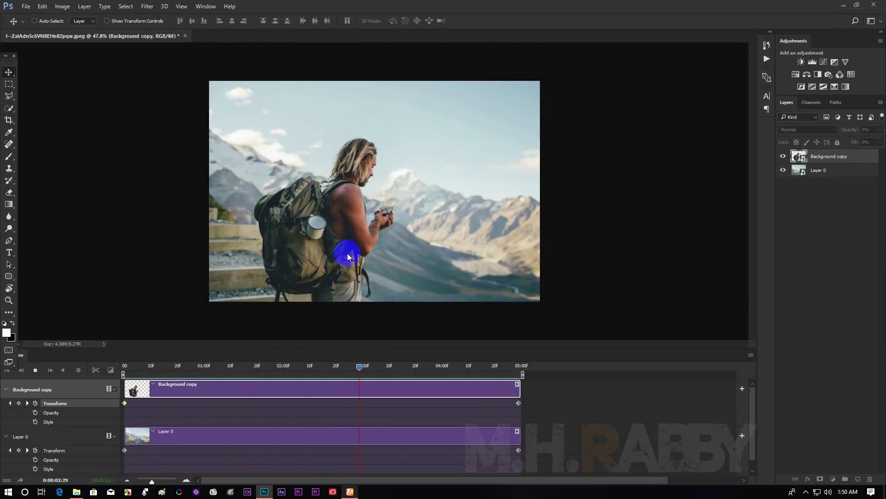
Scrub and play the parallax zoom preview, then drag MH Light Leaks Overlays 1 from File Explorer into the document.
left_click(416, 370)
scroll(476, 205, "up", 2)
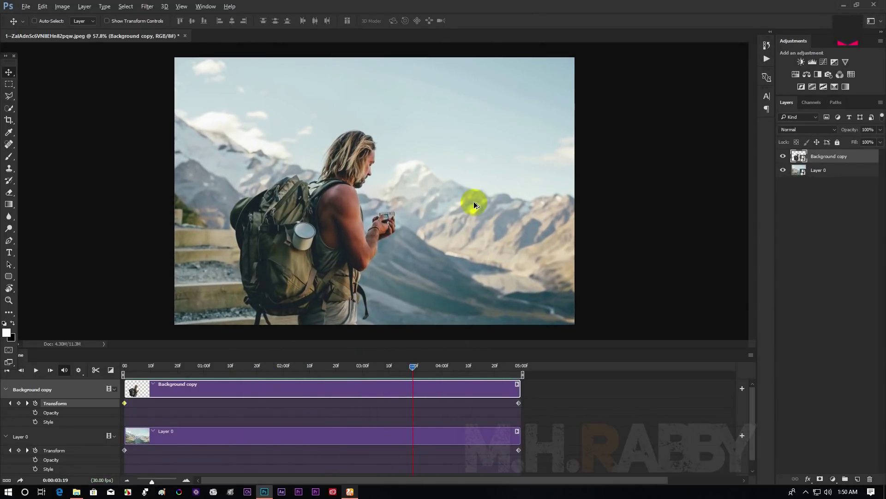
left_click_drag(189, 364, 122, 375)
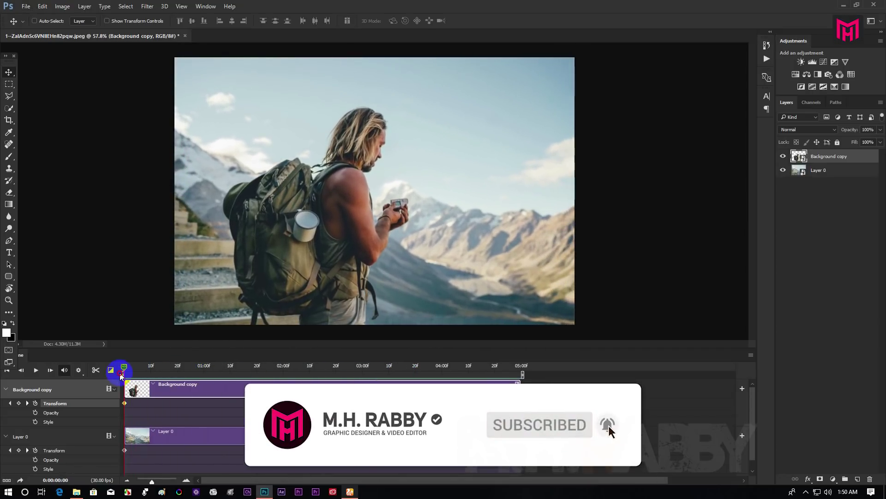
key("space")
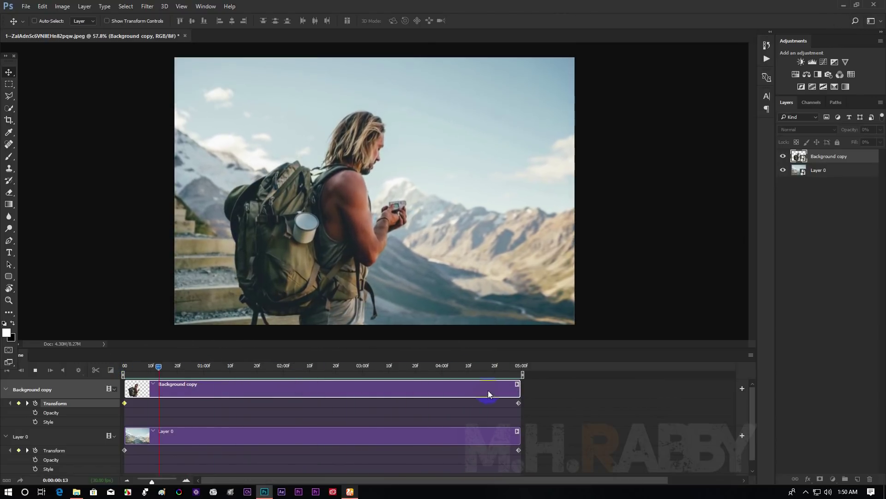
left_click_drag(439, 373, 375, 377)
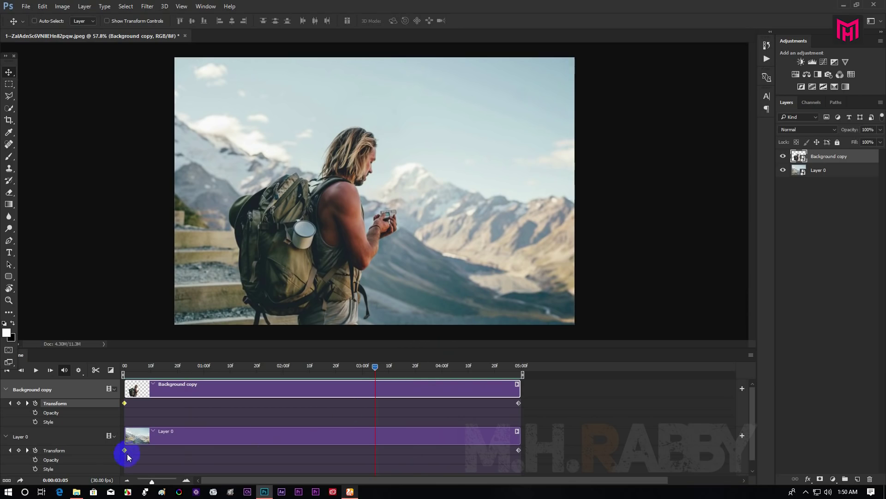
left_click(92, 490)
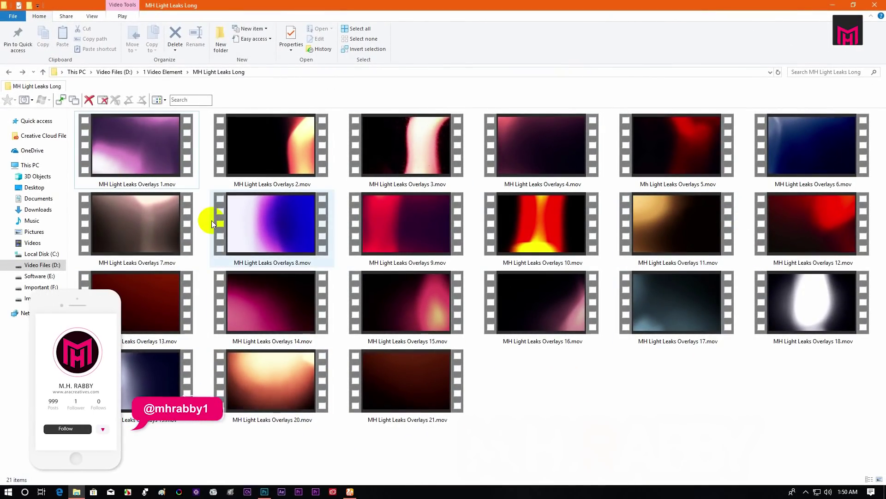
left_click_drag(143, 139, 391, 226)
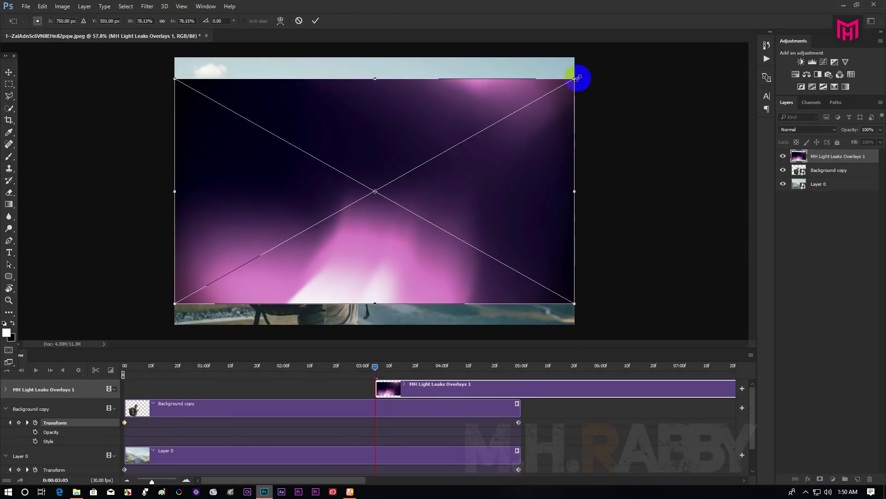
Enlarge and reposition the light-leak overlay to cover the whole canvas, then commit the transform.
left_click_drag(578, 78, 624, 55)
left_click_drag(511, 158, 548, 159)
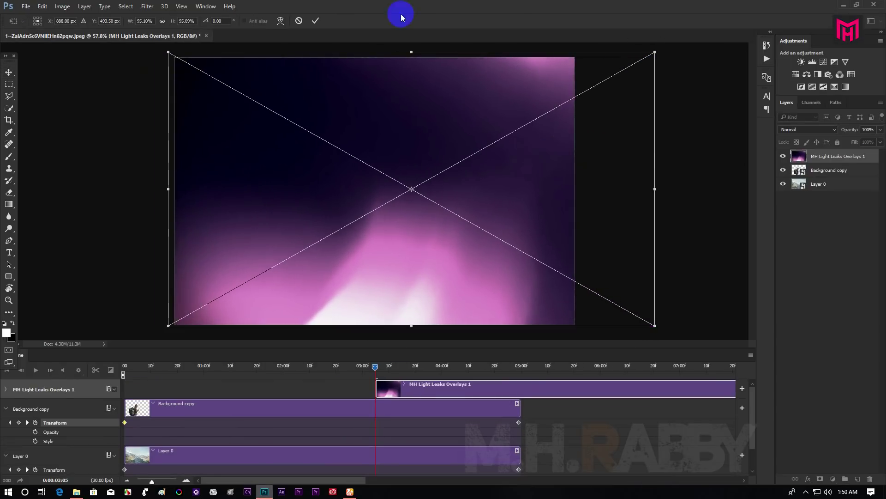
left_click(319, 20)
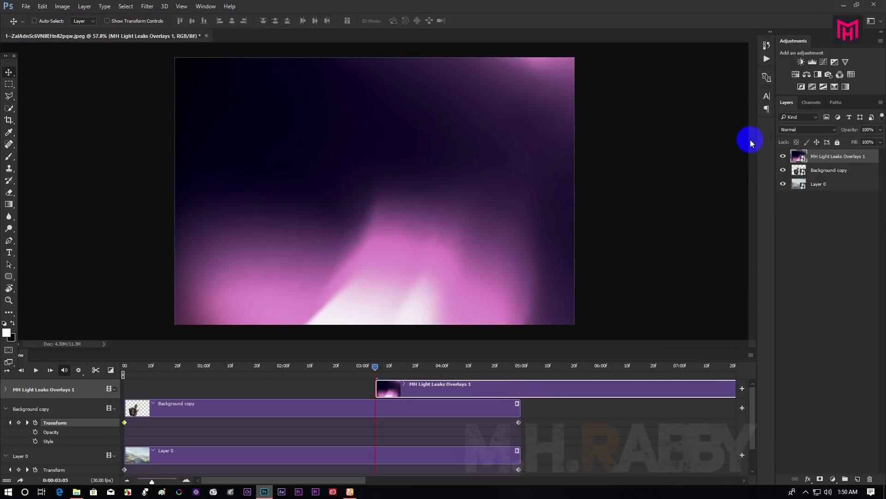
Set the overlay layer to Screen blend mode and move its clip to start at 0:00.
left_click(807, 131)
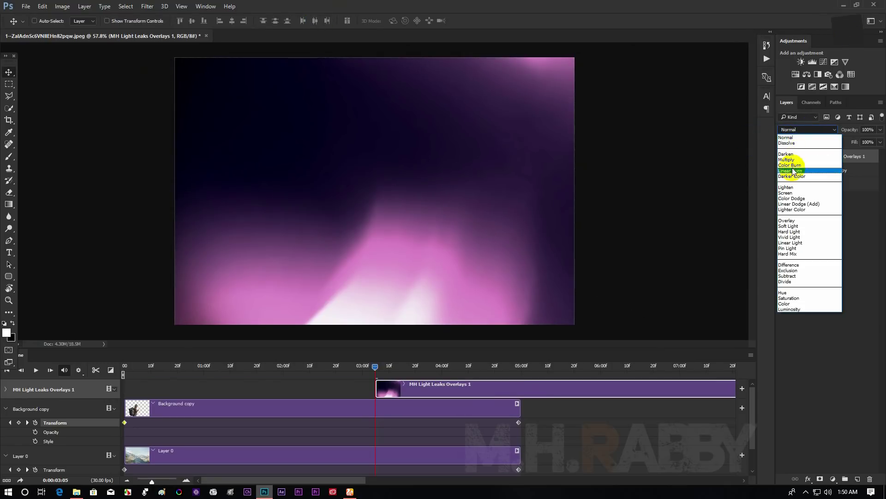
left_click(790, 193)
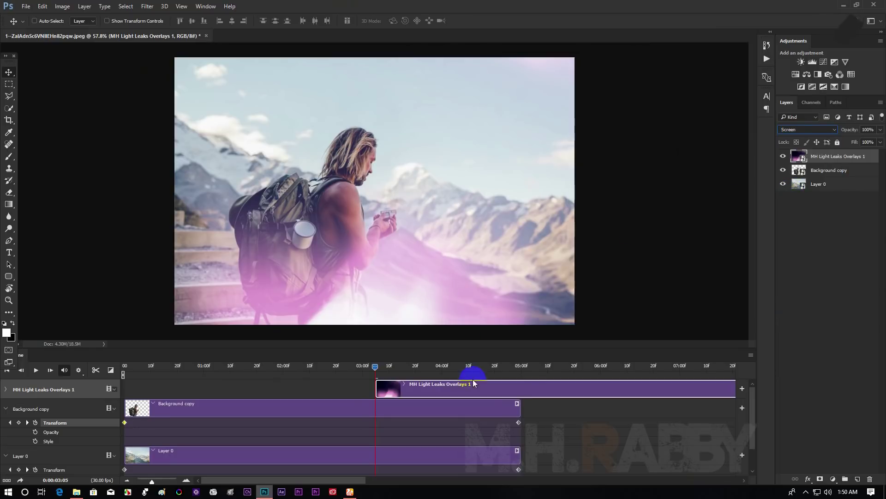
left_click_drag(455, 392, 197, 393)
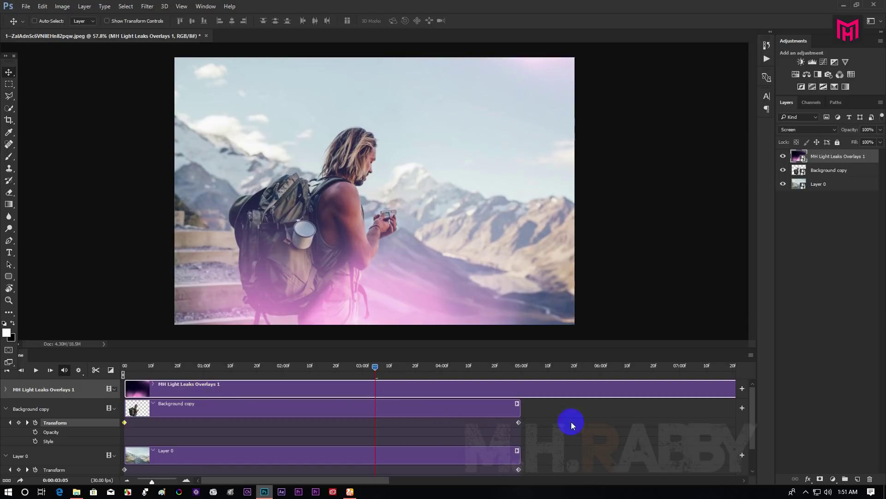
left_click_drag(515, 374, 521, 366)
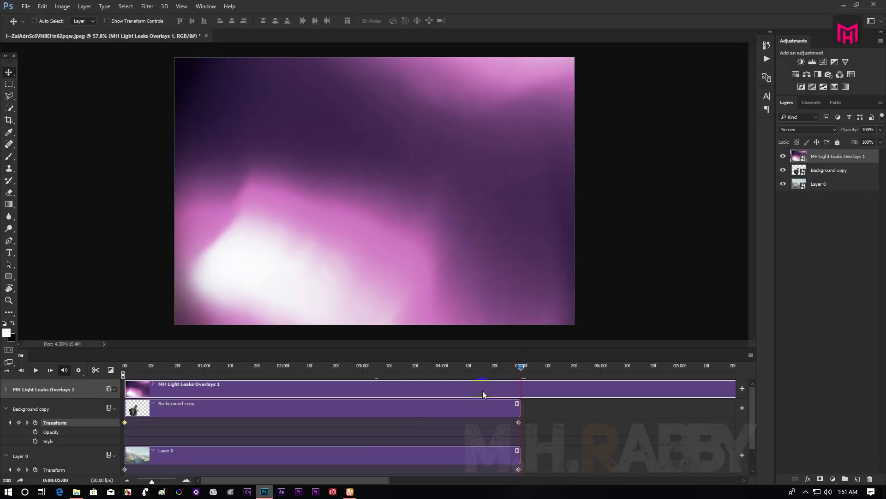
Split the light-leak clip at 05:00 and delete the part after 5 seconds.
left_click(95, 369)
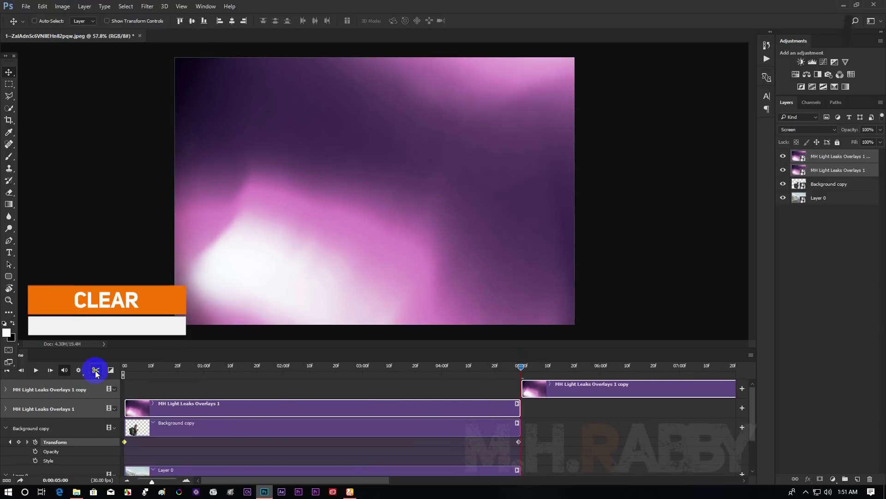
left_click(615, 393)
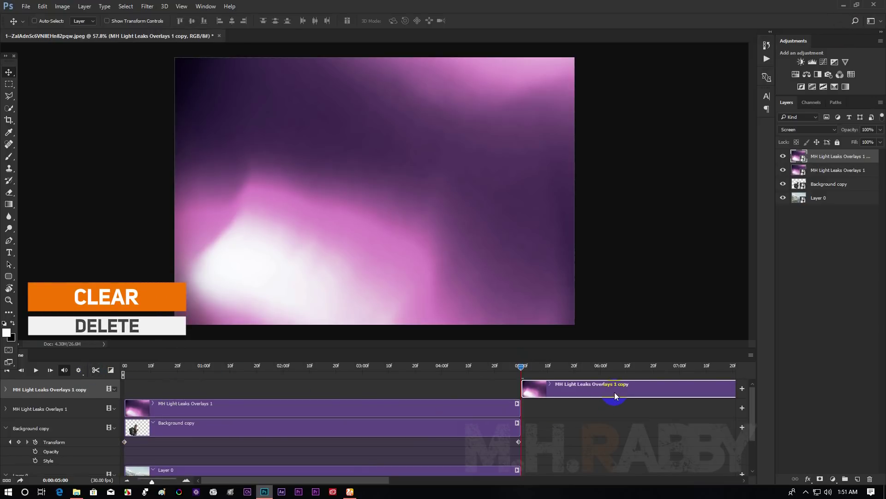
key("Delete")
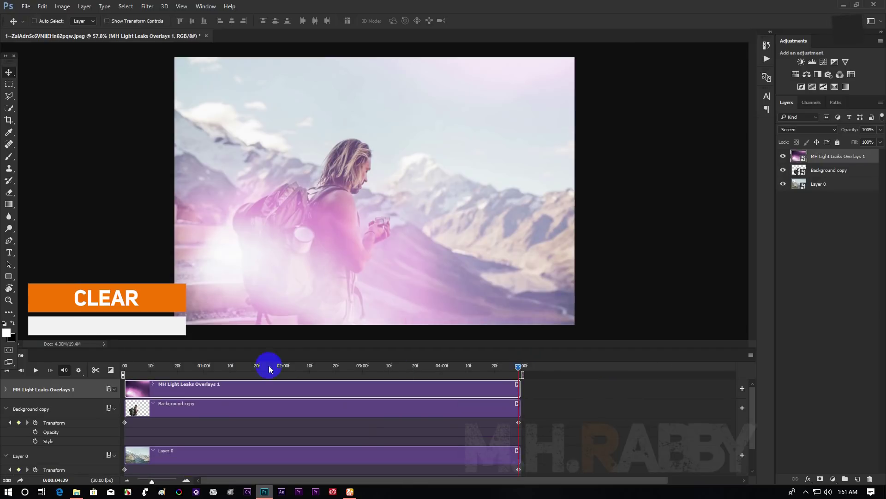
Set the MH Light Leaks Overlays 1 layer opacity to 70%.
left_click_drag(244, 365, 206, 366)
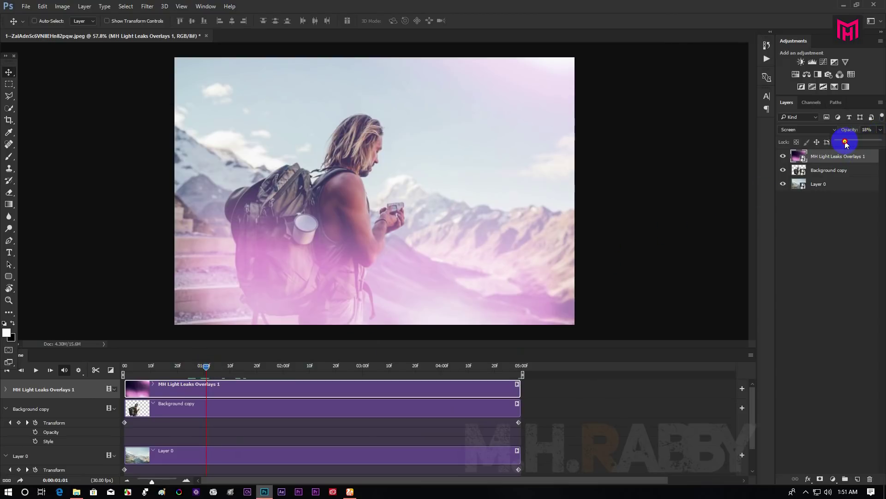
left_click_drag(847, 145, 868, 144)
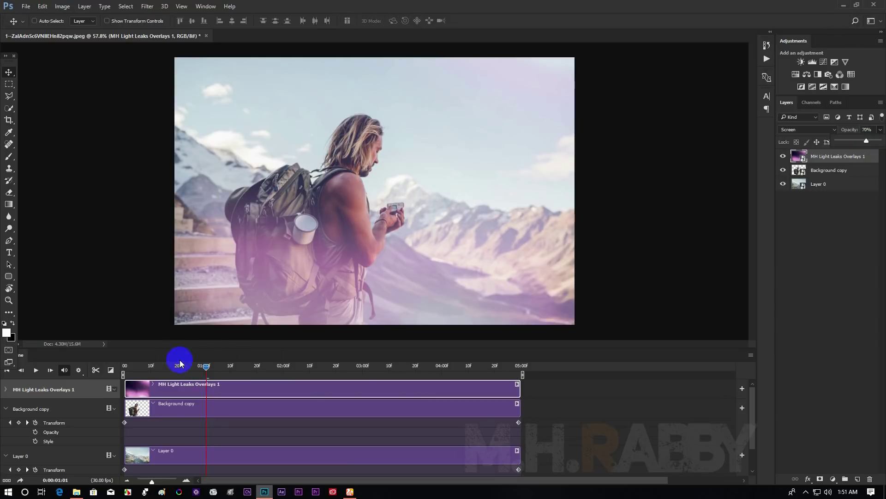
left_click_drag(200, 368, 118, 368)
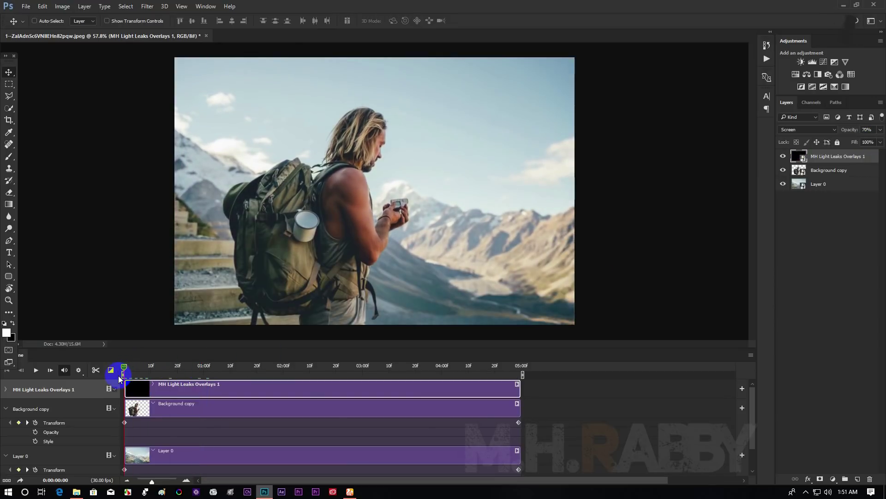
key("space")
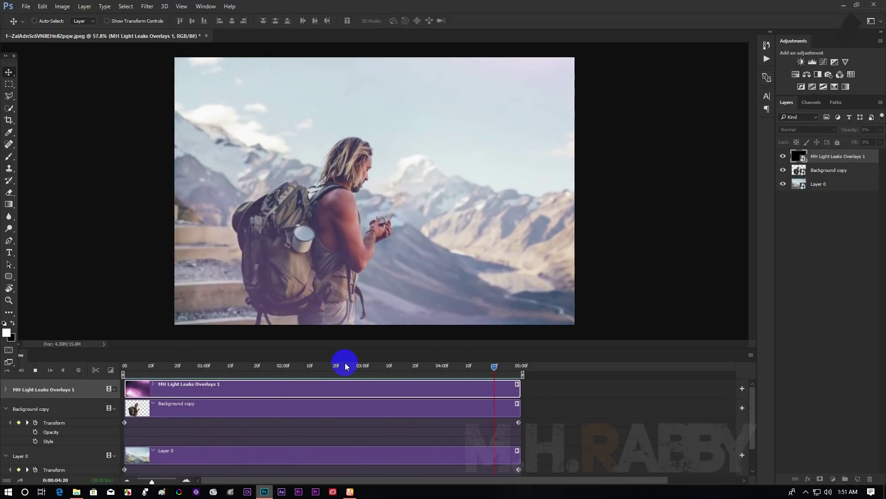
key("space")
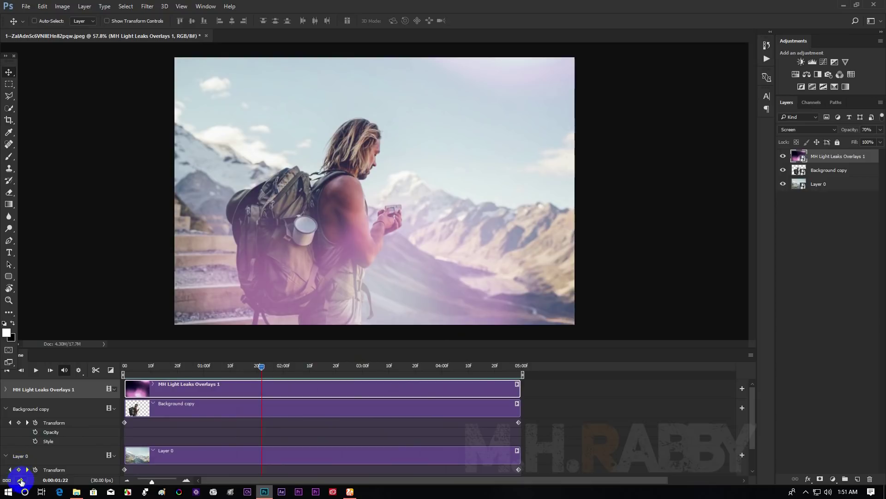
Open Render Video and save the output as Video Name Here.mp4 on the Desktop.
left_click(22, 481)
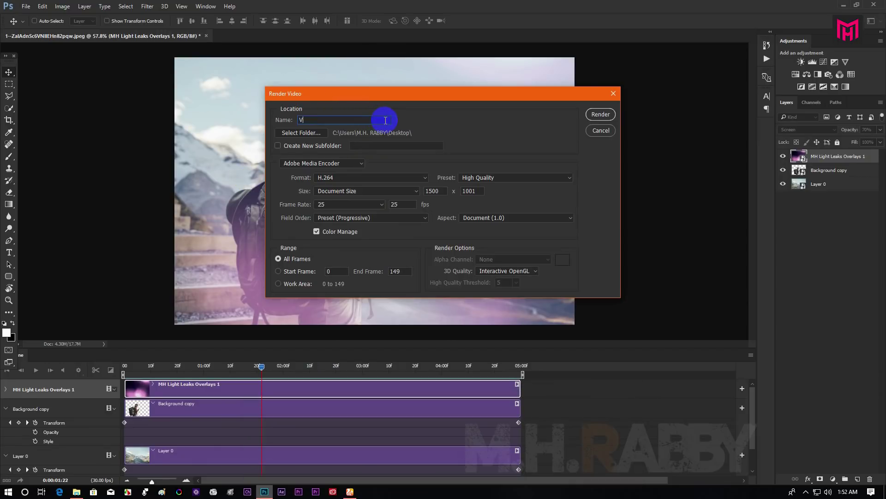
left_click(306, 137)
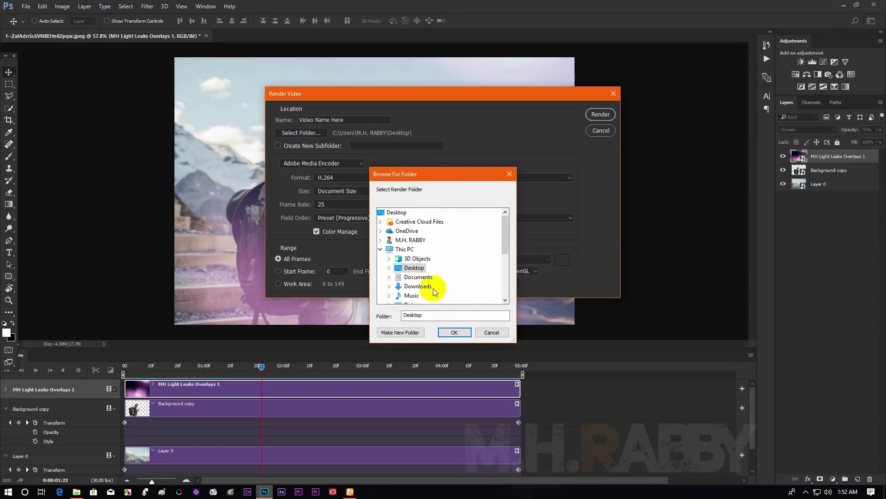
left_click(446, 334)
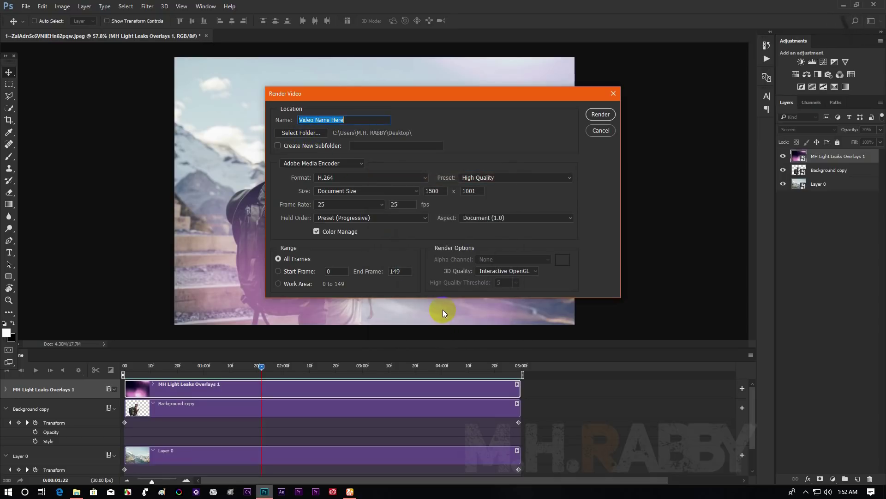
Render the video as H.264 with the High Quality preset.
left_click(383, 177)
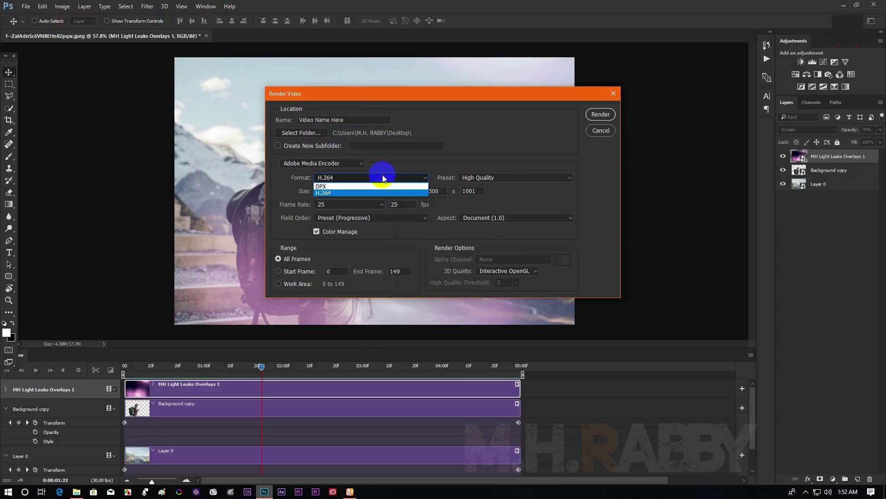
left_click(333, 193)
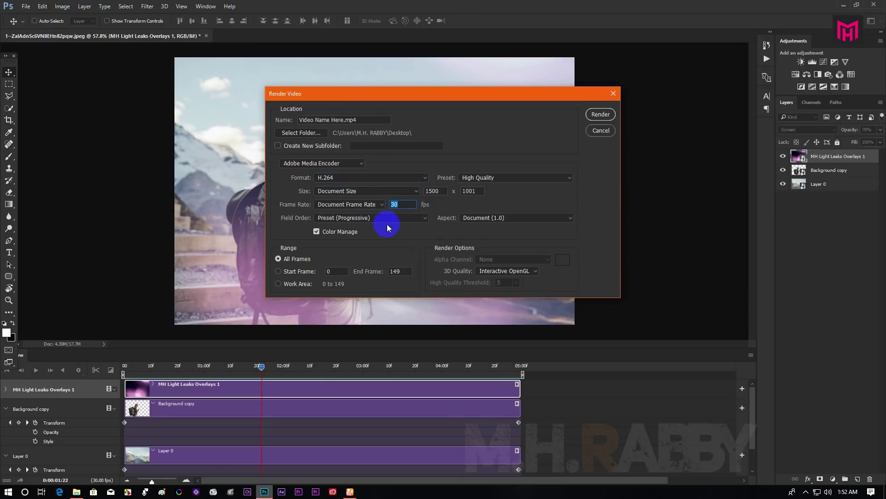
left_click(477, 180)
left_click(476, 181)
left_click(600, 114)
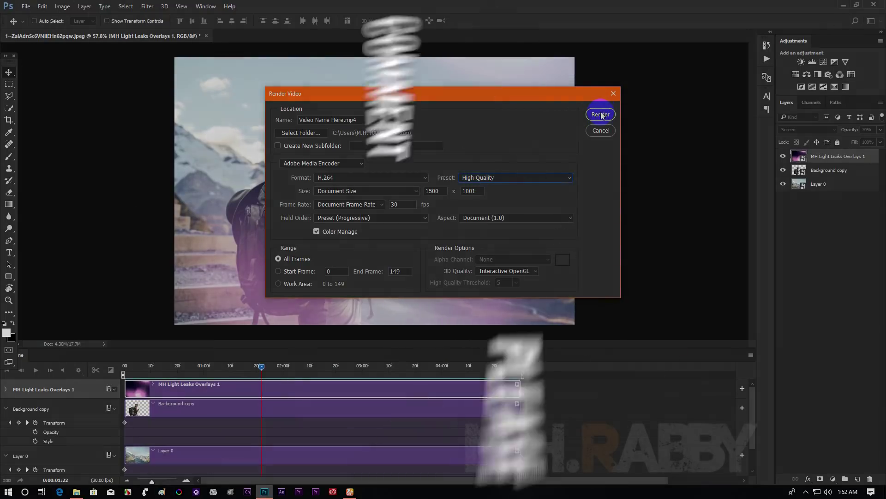